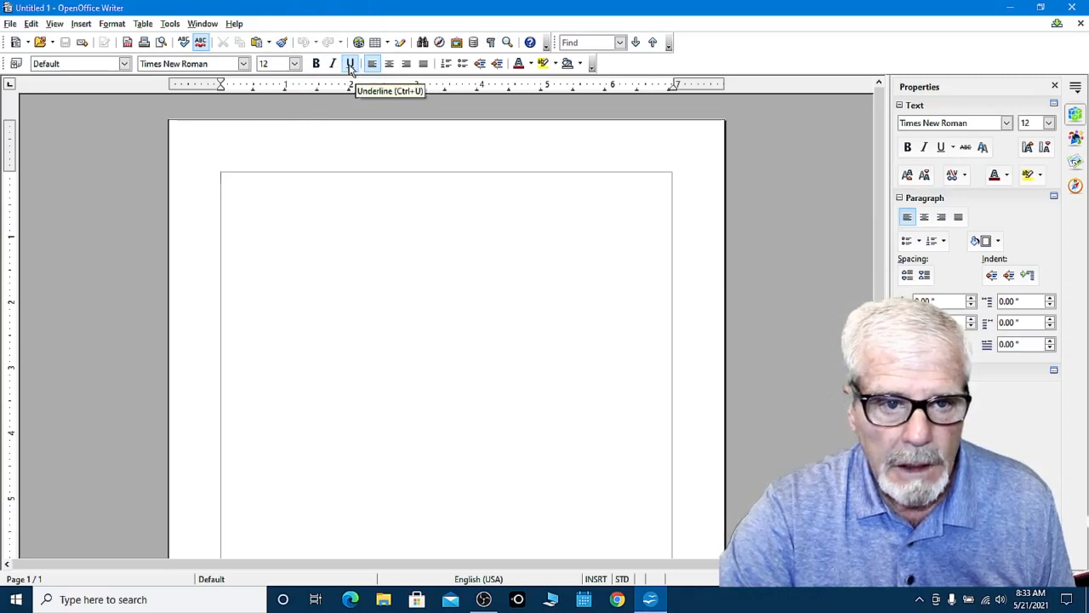
# - Insert an empty line at the start of the blank document
pyautogui.click(349, 66)
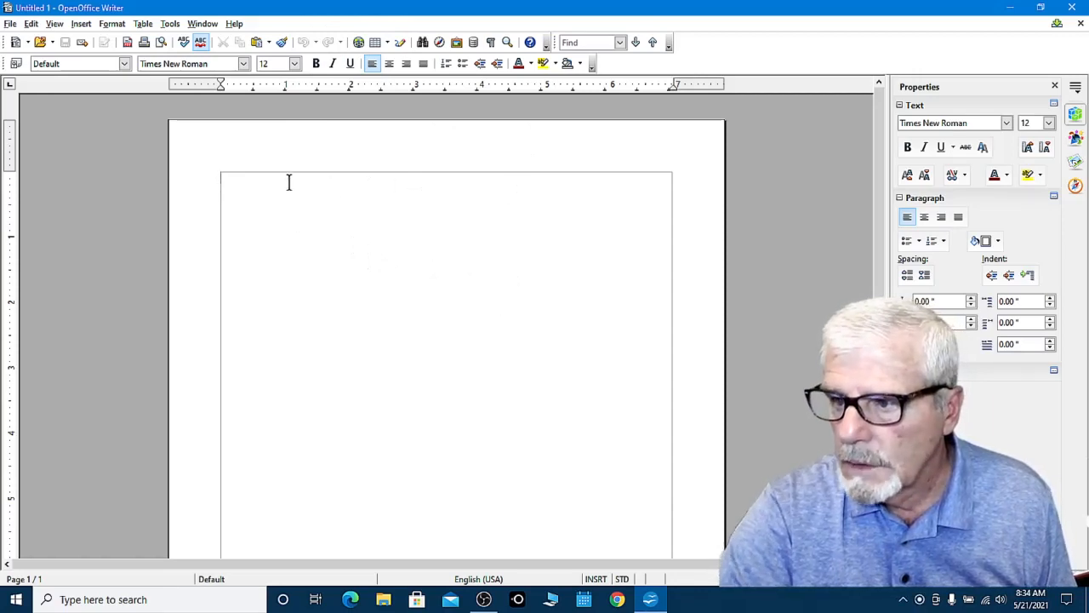
pyautogui.click(234, 181)
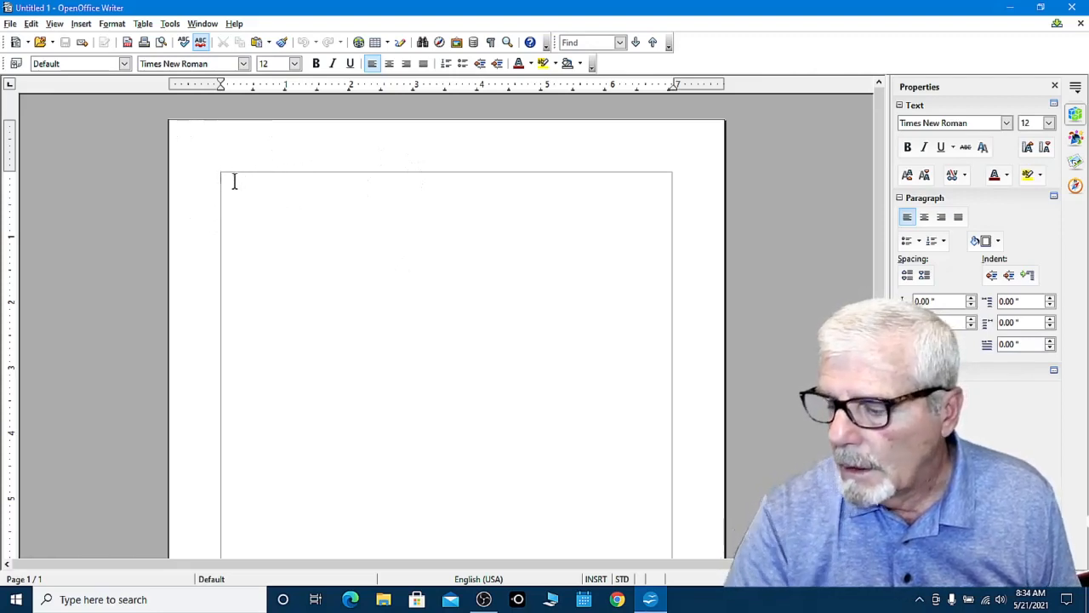
pyautogui.press('Return')
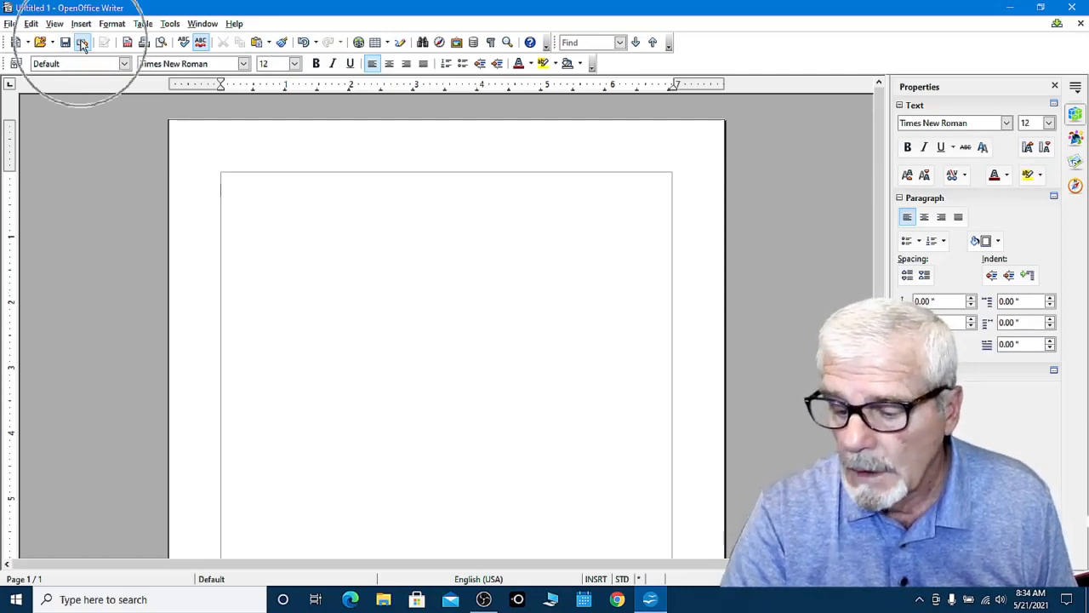
pyautogui.click(126, 47)
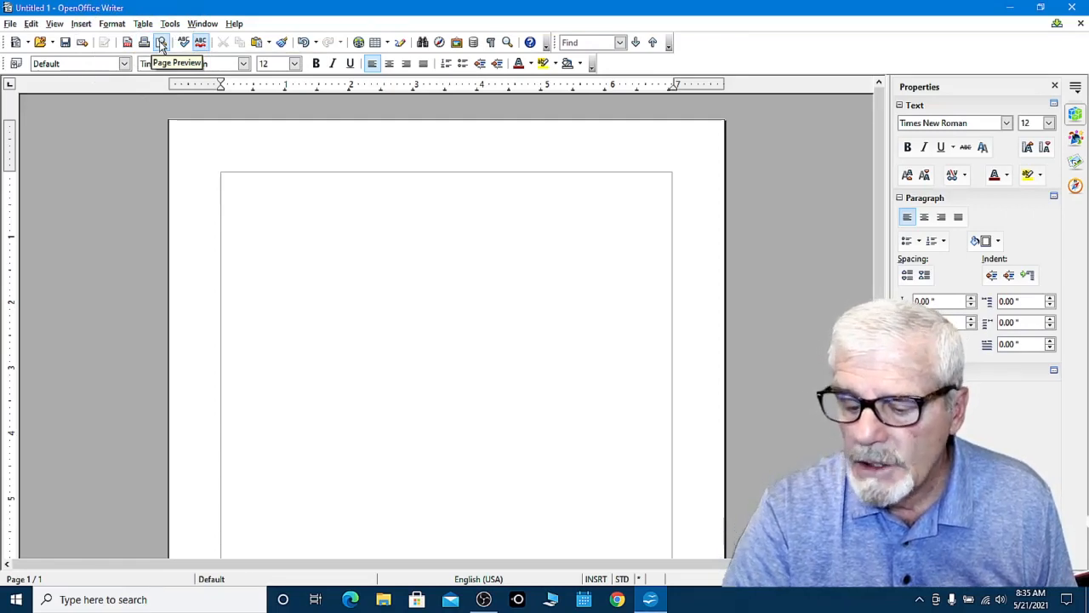
pyautogui.click(161, 45)
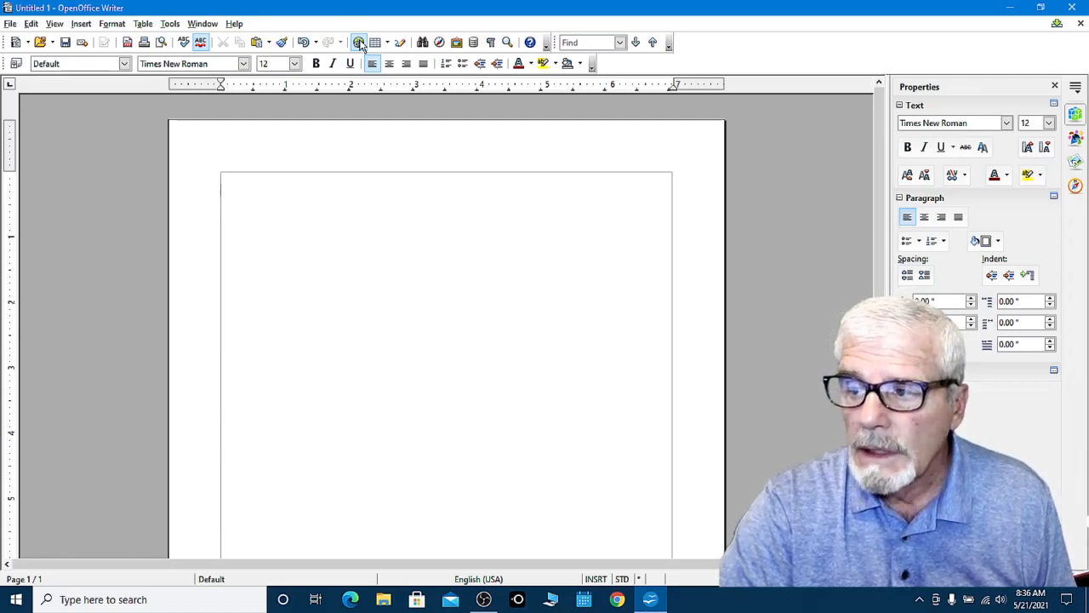
# - Start a new web hyperlink and set its display text to "TuBe Computers"
pyautogui.click(359, 43)
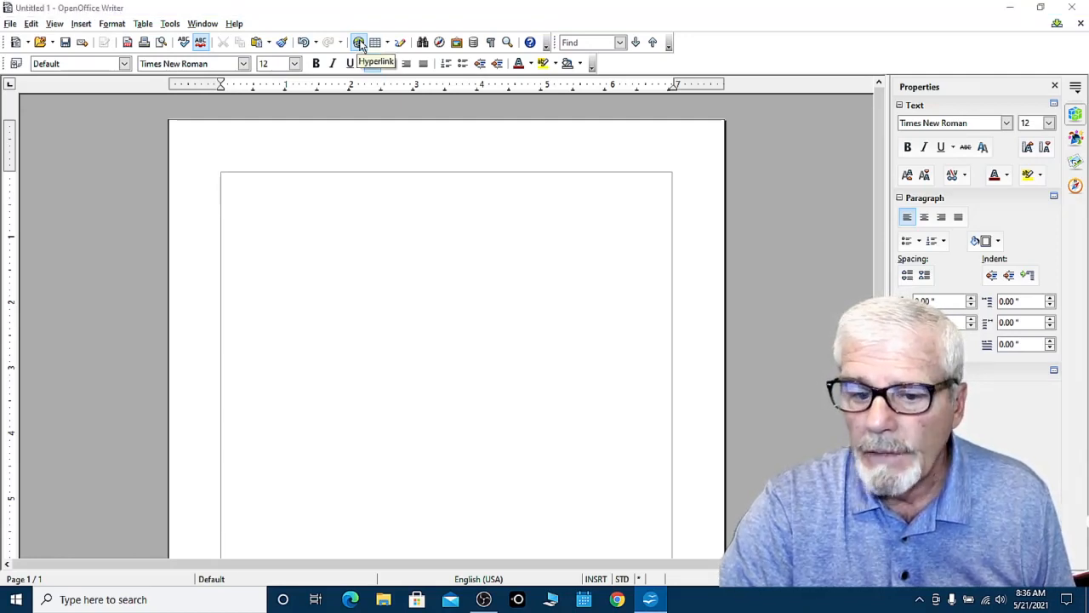
pyautogui.moveTo(233, 212); pyautogui.dragTo(514, 212)
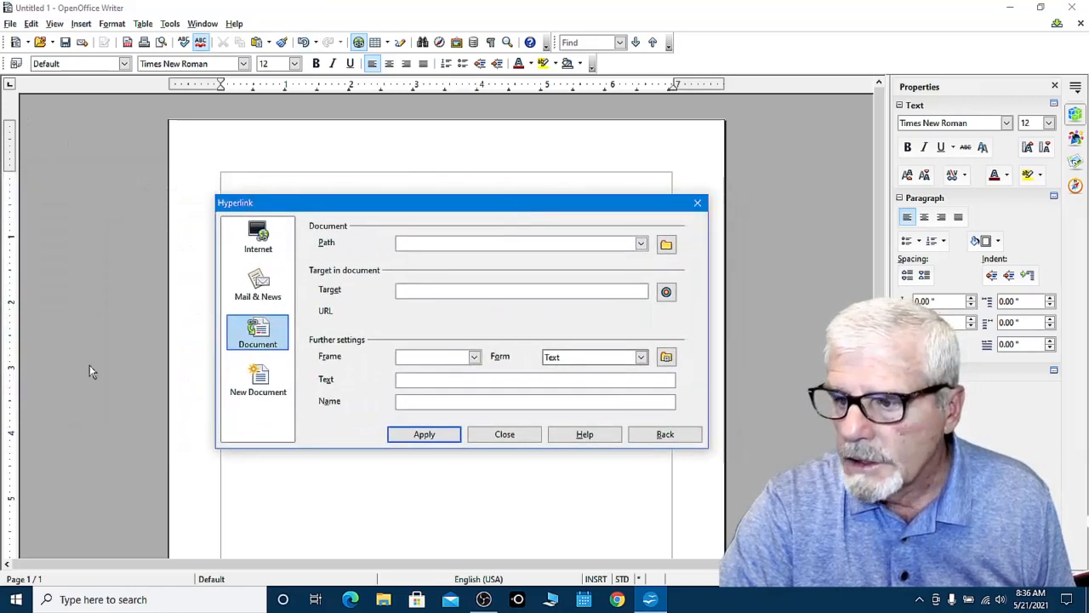
pyautogui.click(260, 245)
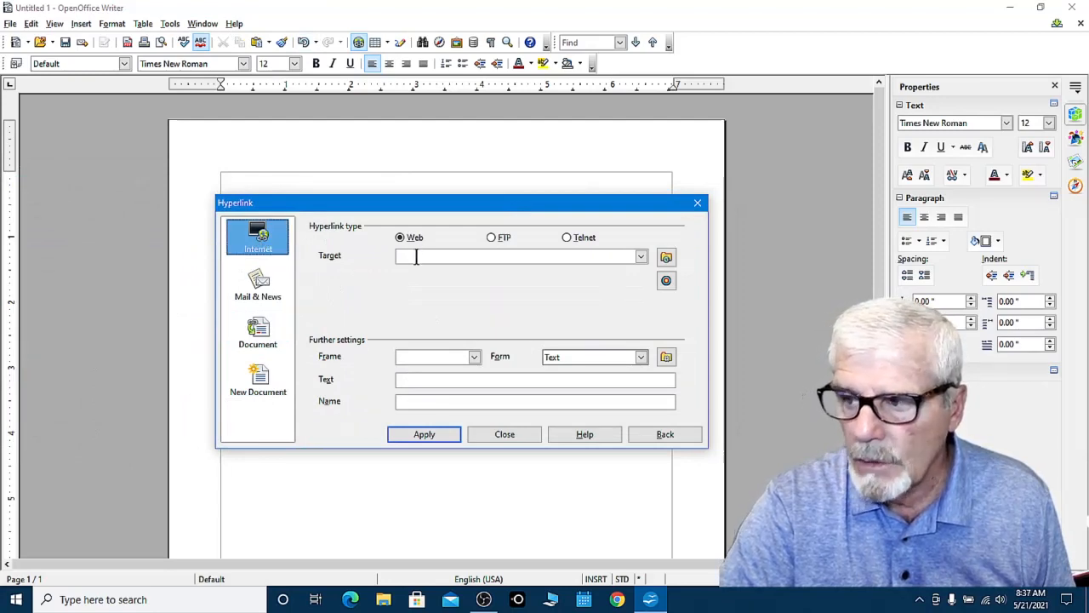
pyautogui.click(416, 381)
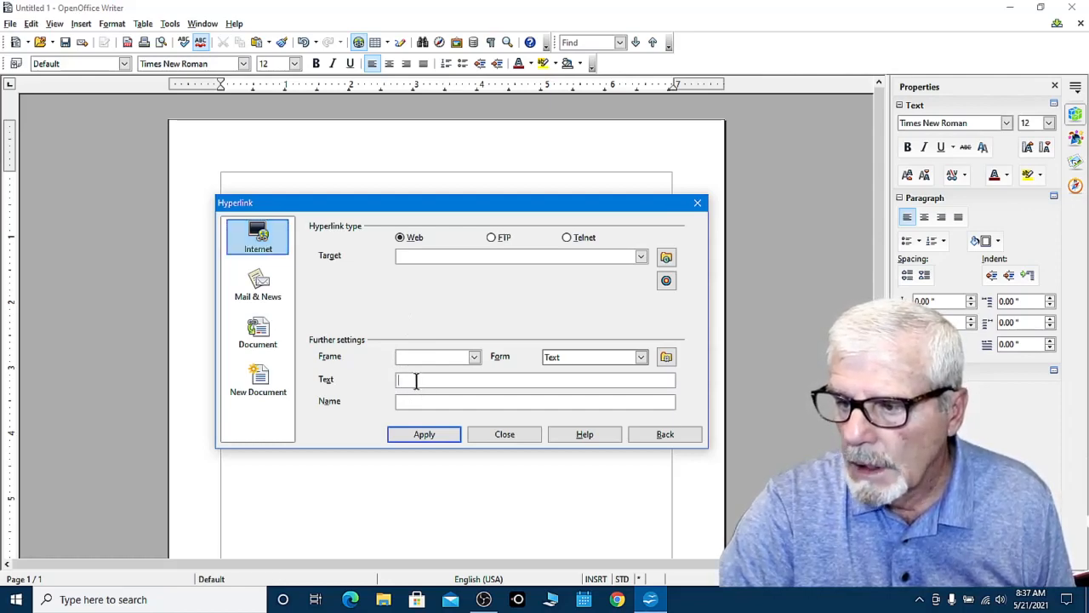
pyautogui.write('Tut')
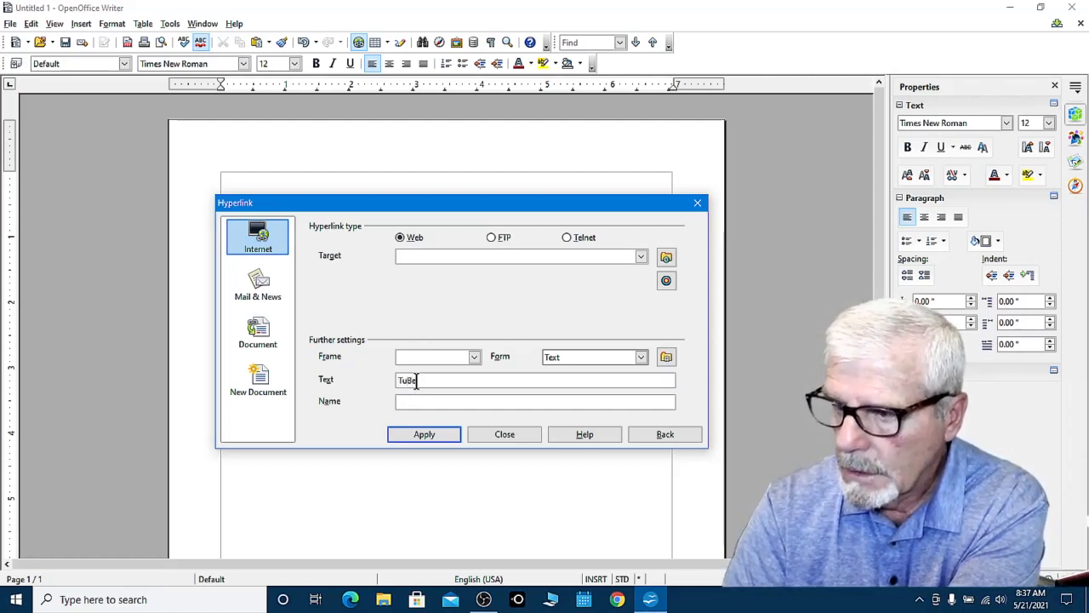
pyautogui.write('e Computers')
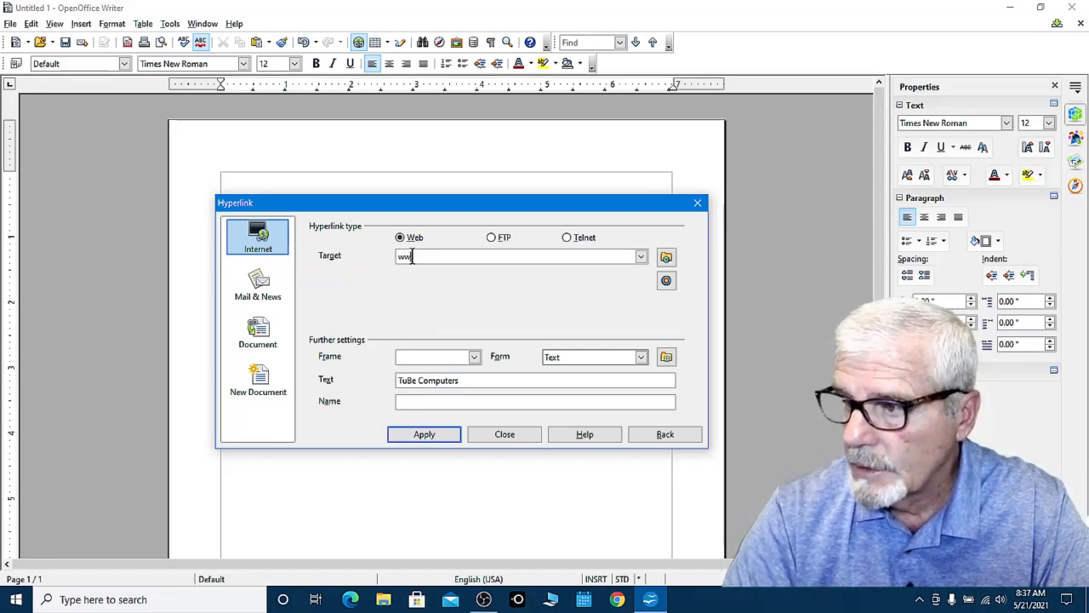
pyautogui.click(412, 258)
pyautogui.write('www.')
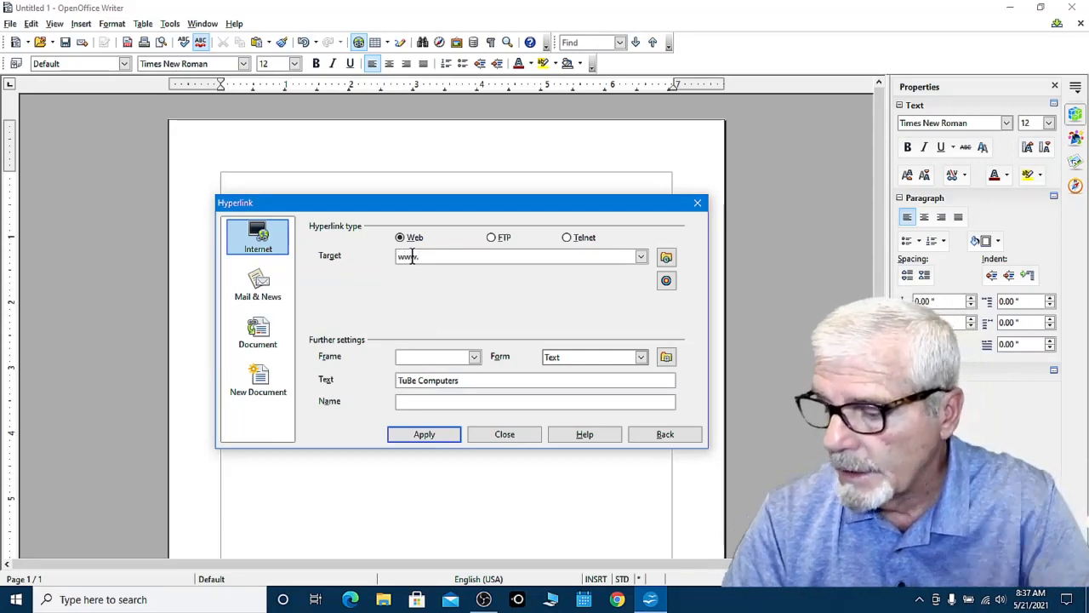
pyautogui.write('tubecomputer')
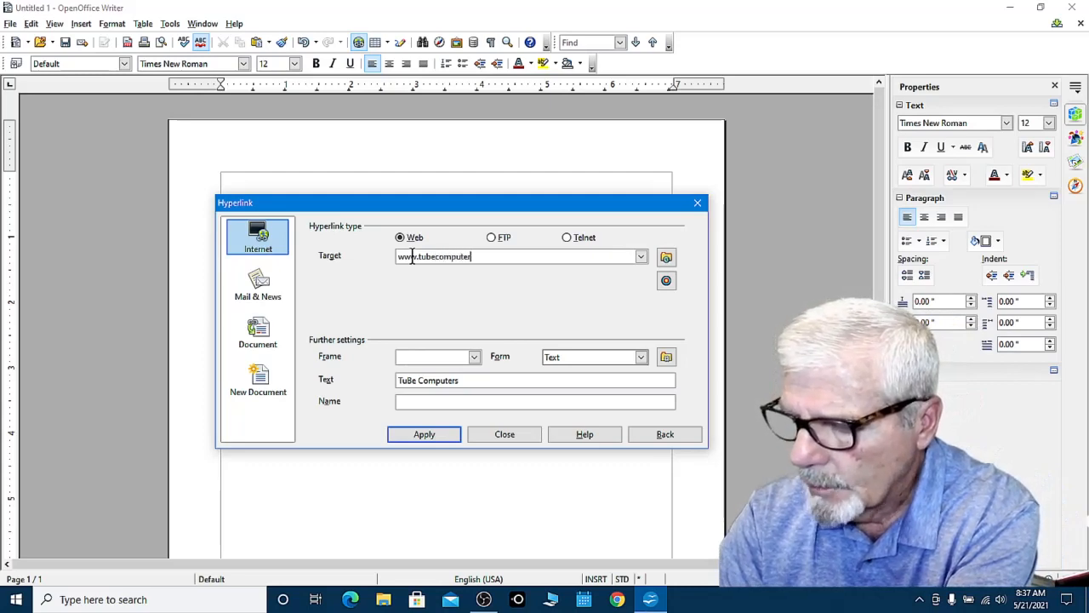
pyautogui.write('s.com')
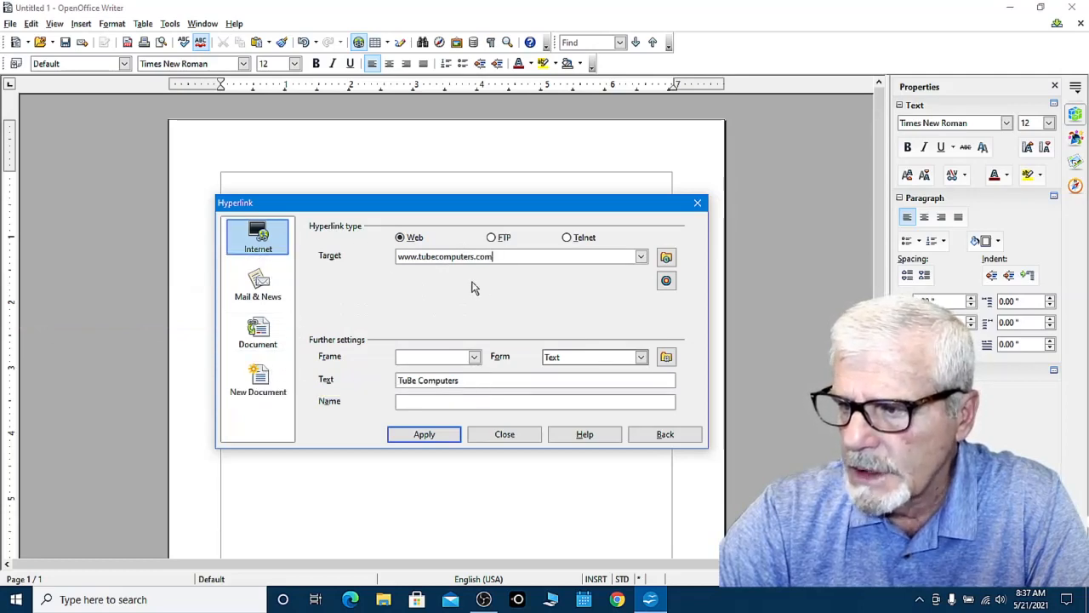
pyautogui.click(426, 437)
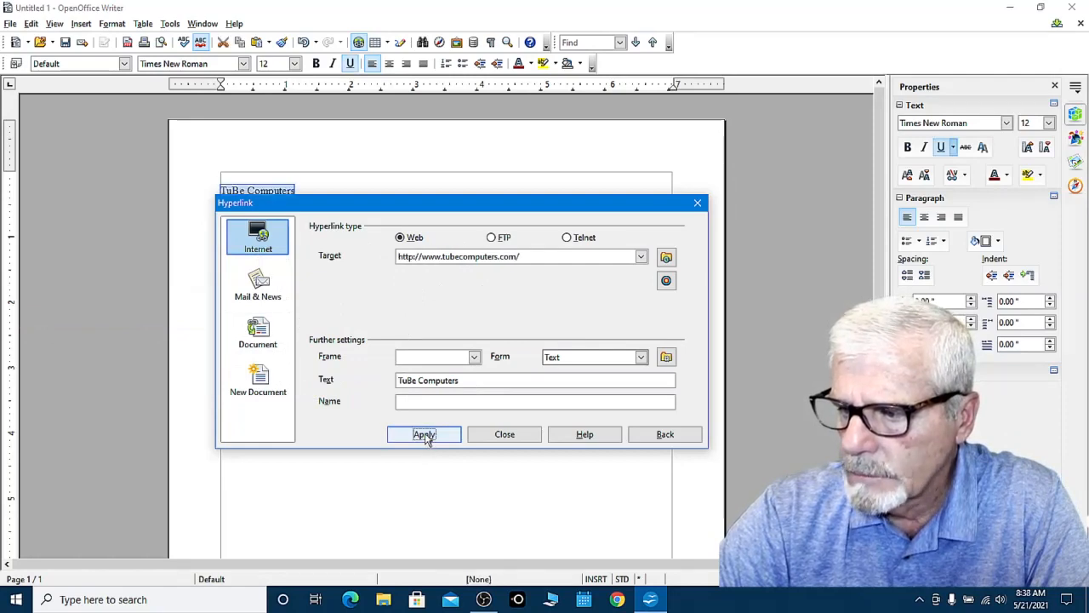
pyautogui.click(512, 437)
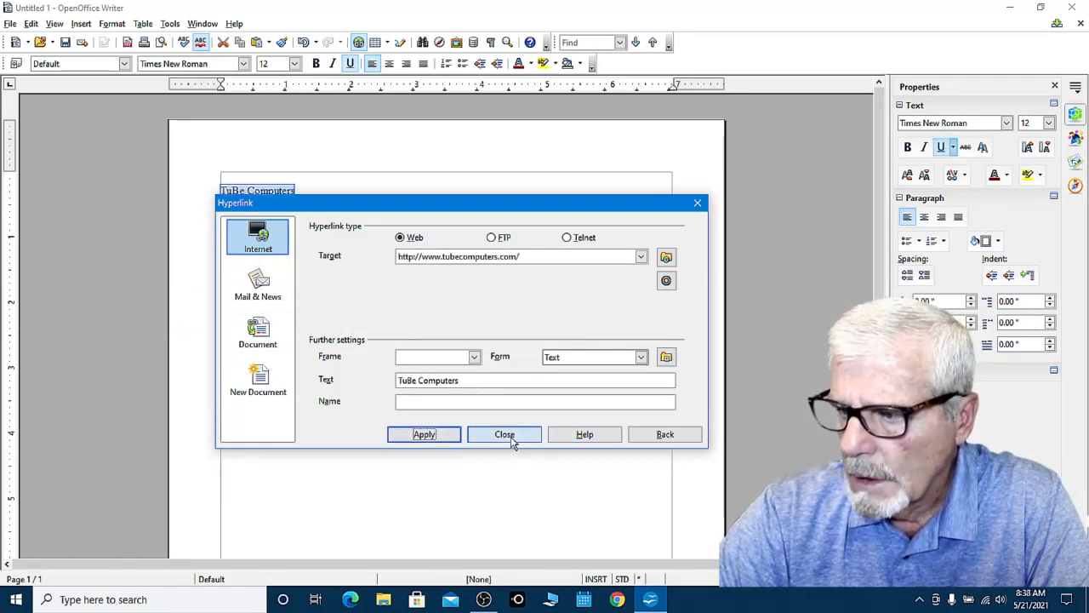
pyautogui.click(307, 238)
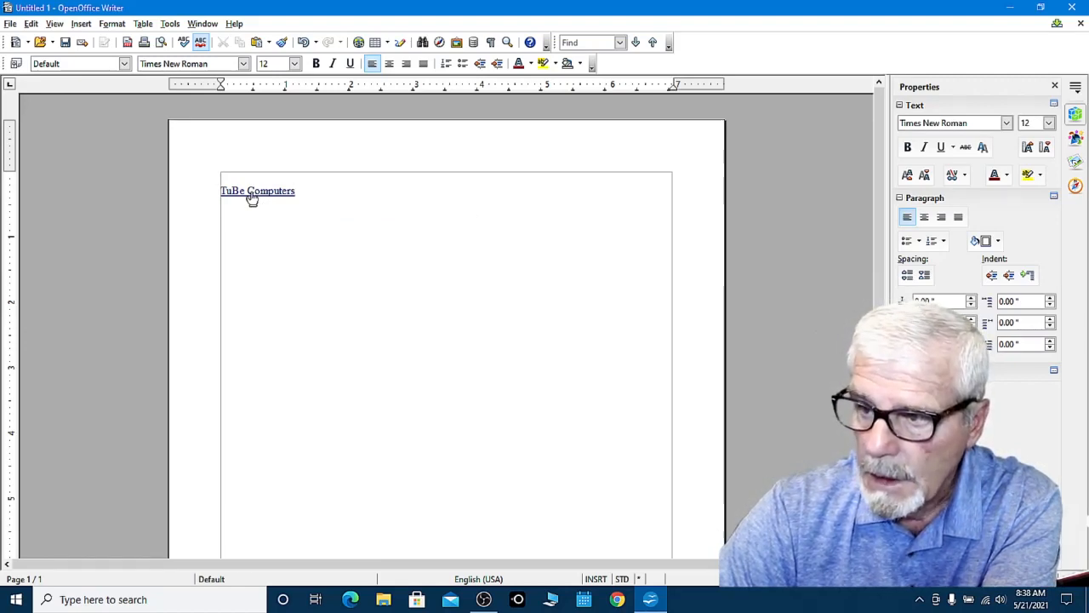
# - Test the TuBe Computers hyperlink by opening its website in the browser, and close the browser window
pyautogui.click(252, 194)
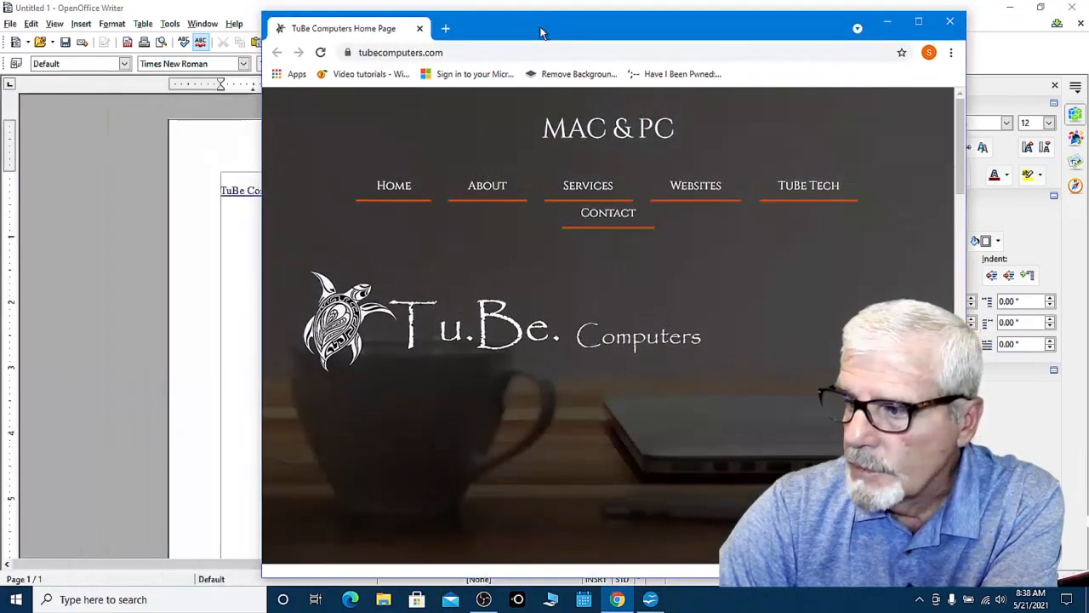
pyautogui.moveTo(539, 32); pyautogui.dragTo(528, 41)
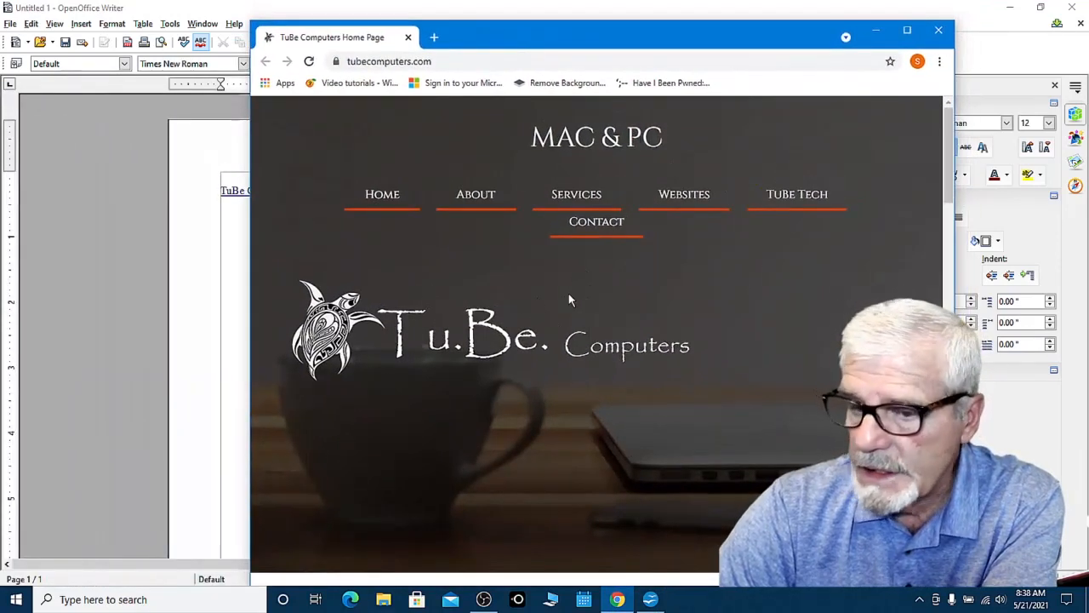
pyautogui.click(940, 32)
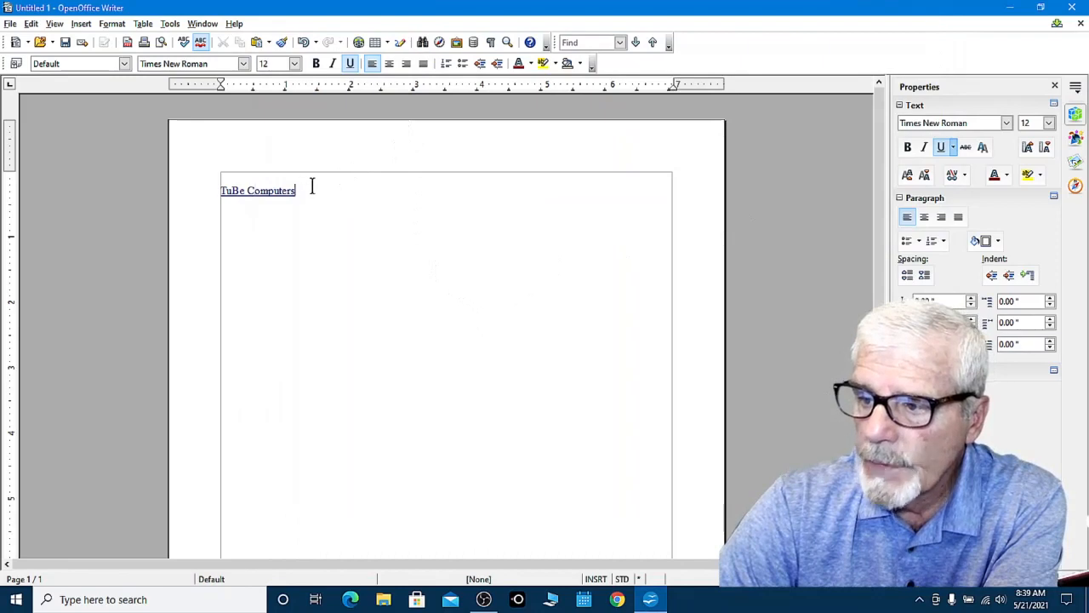
# - Insert a table with six columns and four rows below the TuBe Computers link
pyautogui.hotkey('ctrl', 'u')
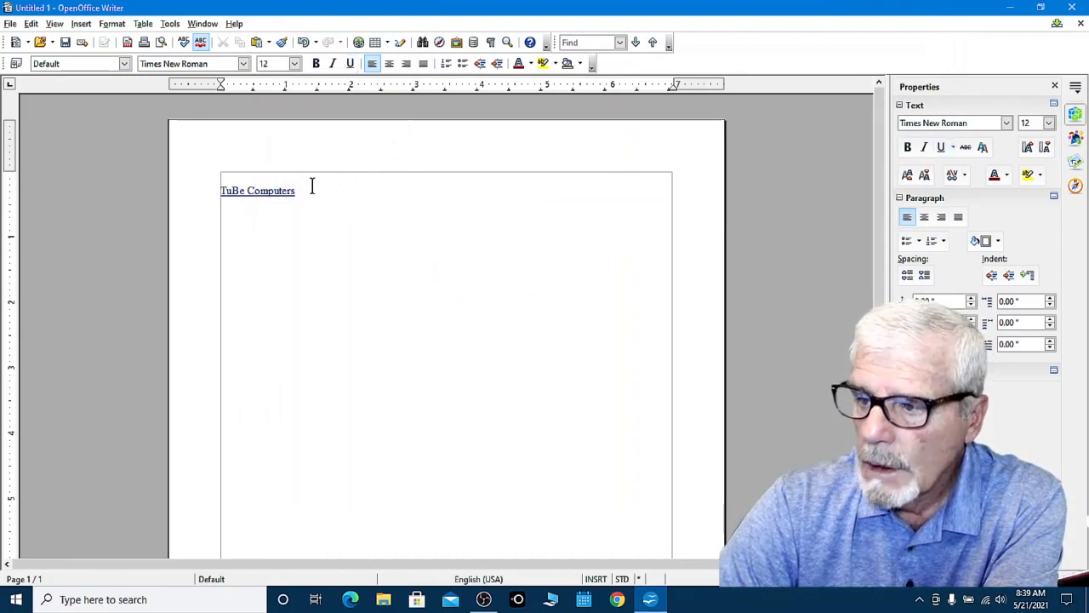
pyautogui.click(374, 44)
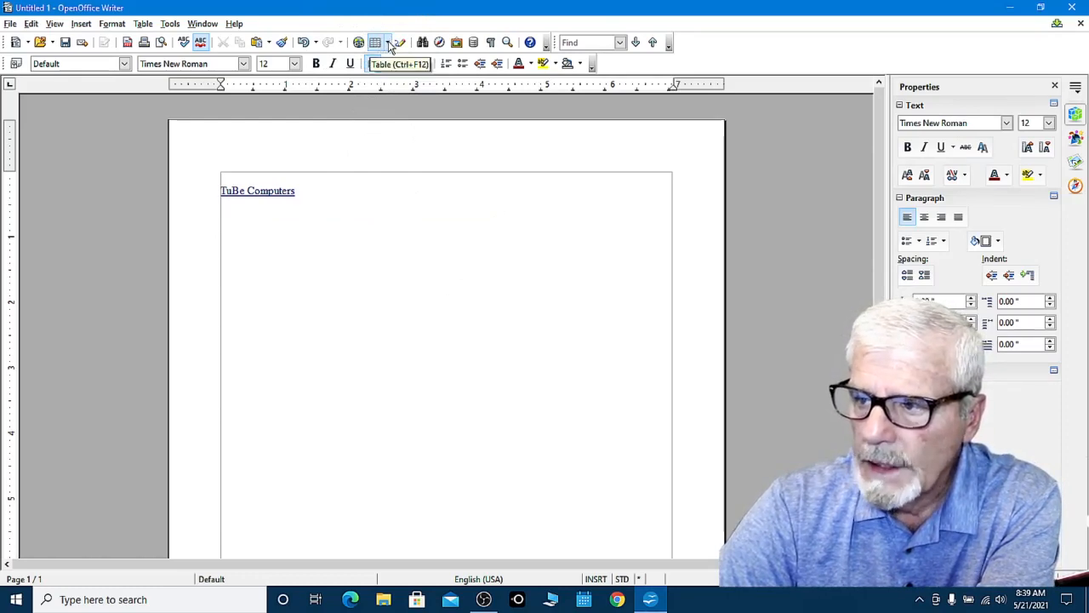
pyautogui.click(389, 44)
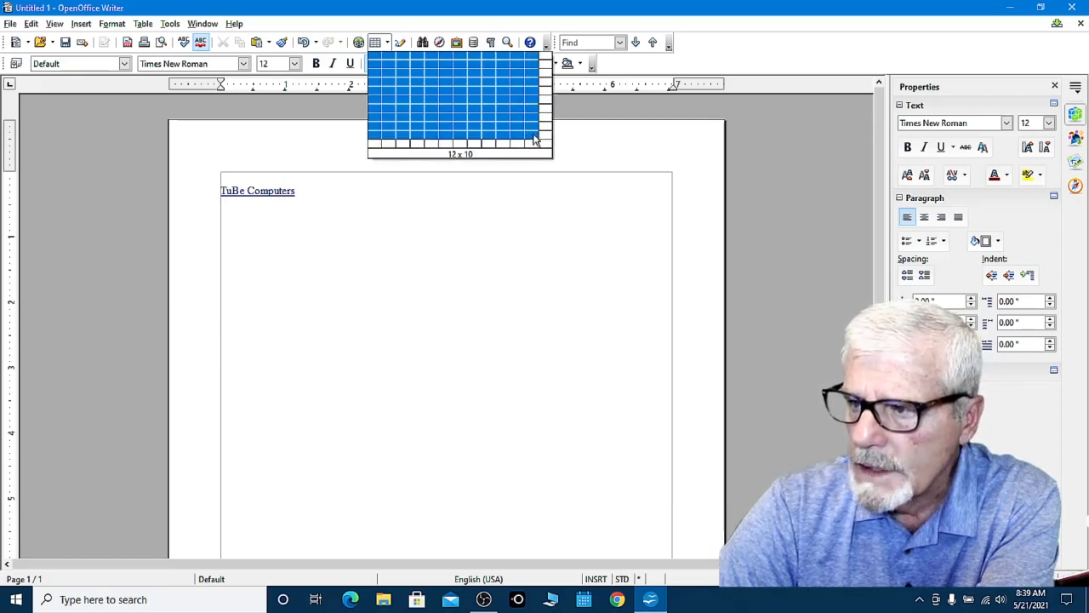
pyautogui.click(450, 85)
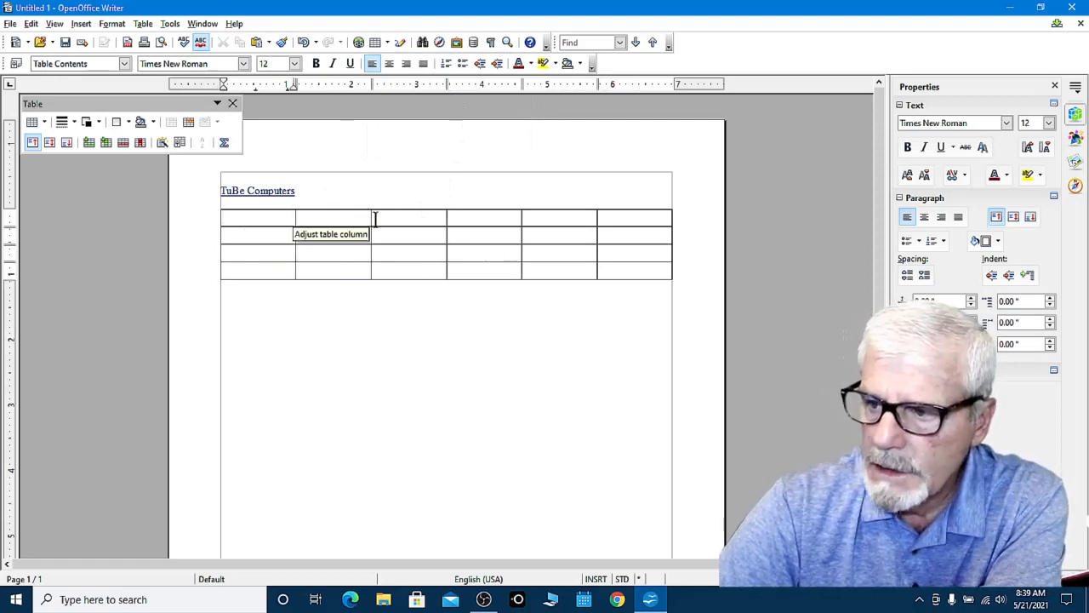
pyautogui.click(298, 237)
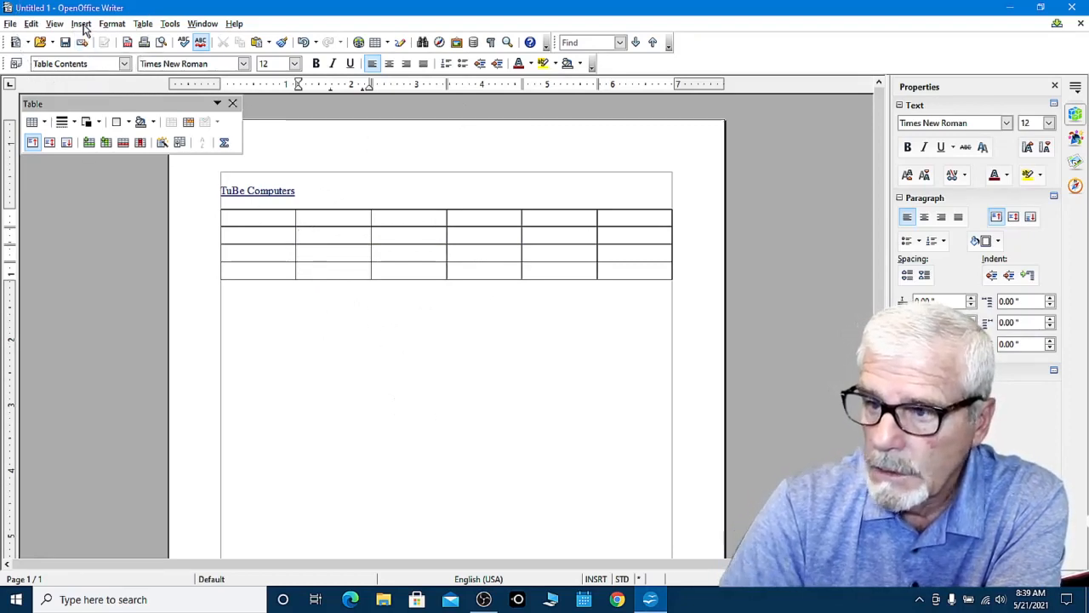
pyautogui.click(81, 23)
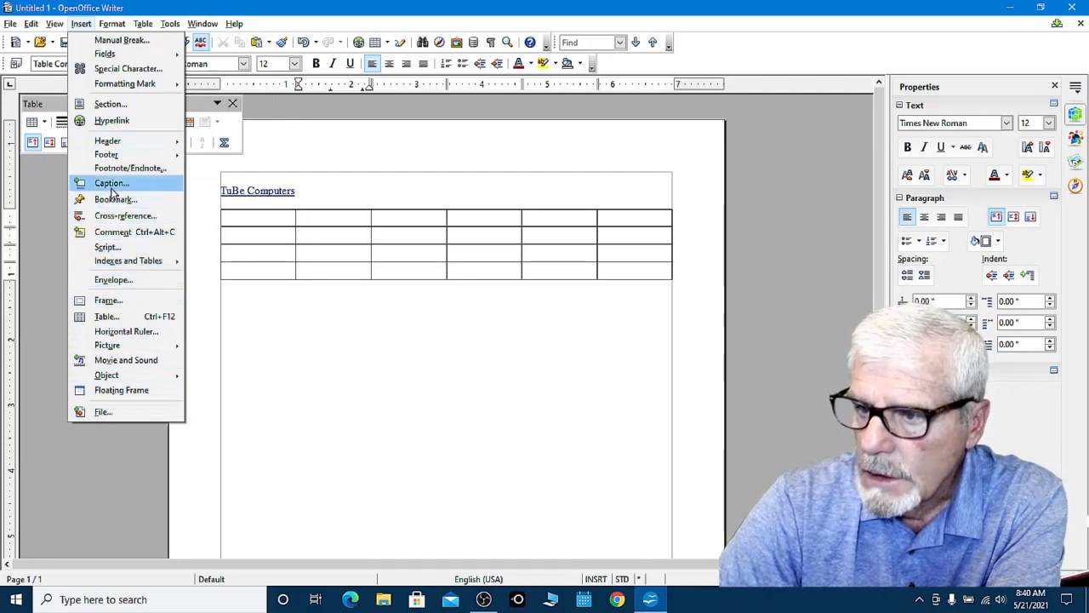
pyautogui.click(314, 342)
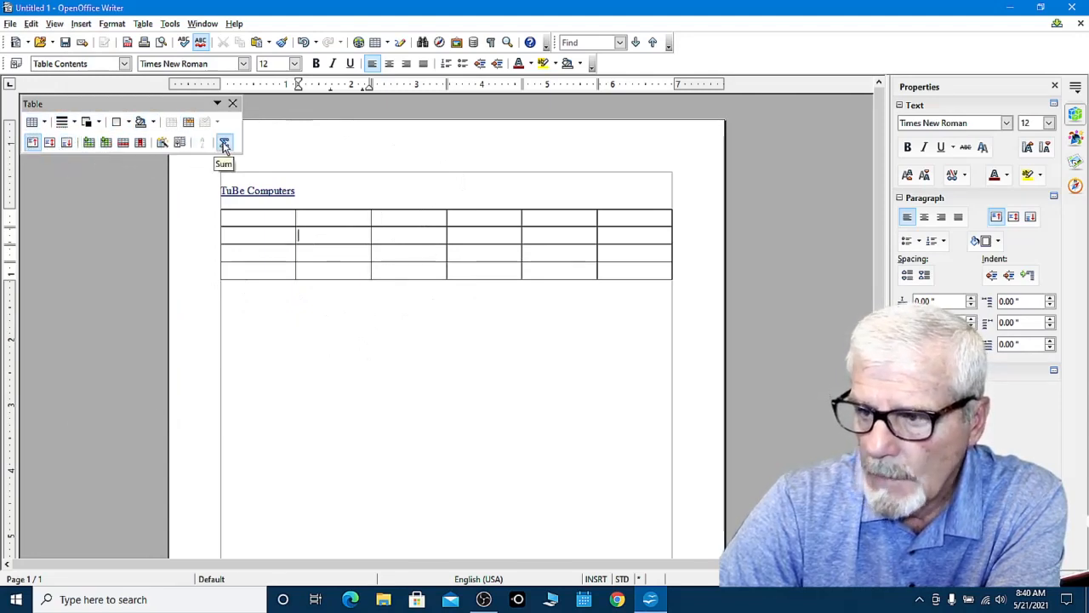
# - Enter 30, 20 and 45 in the first three cells of the table's second column
pyautogui.click(319, 218)
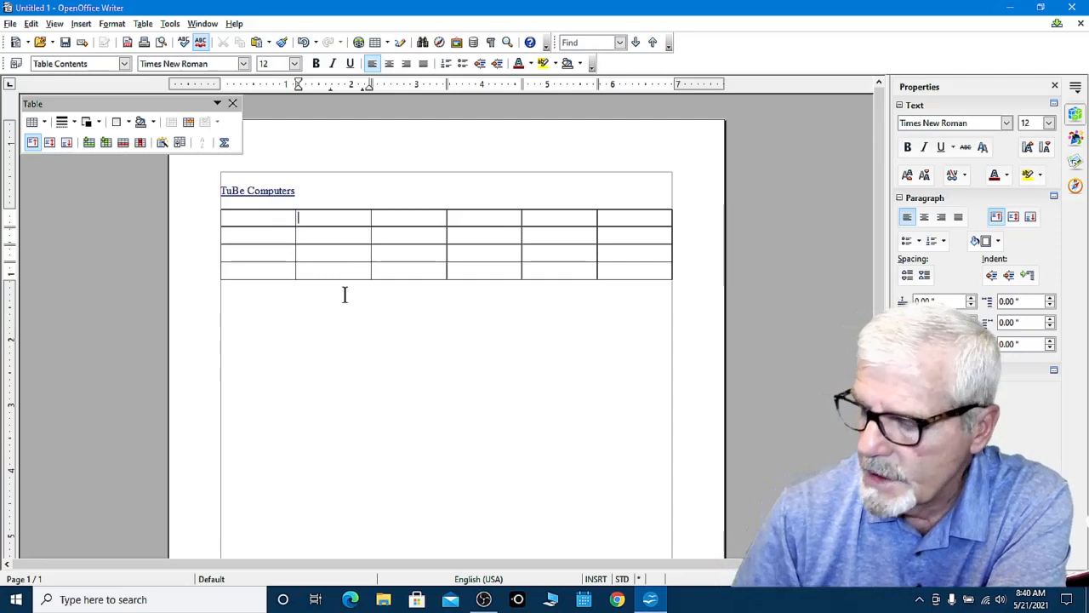
pyautogui.write('30')
pyautogui.press('Down')
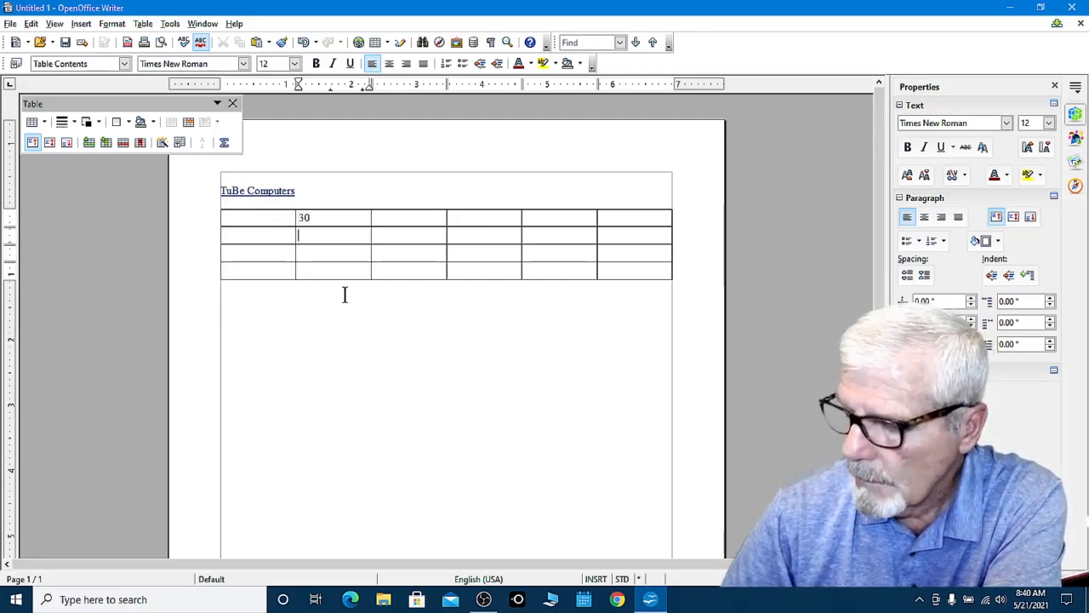
pyautogui.write('0')
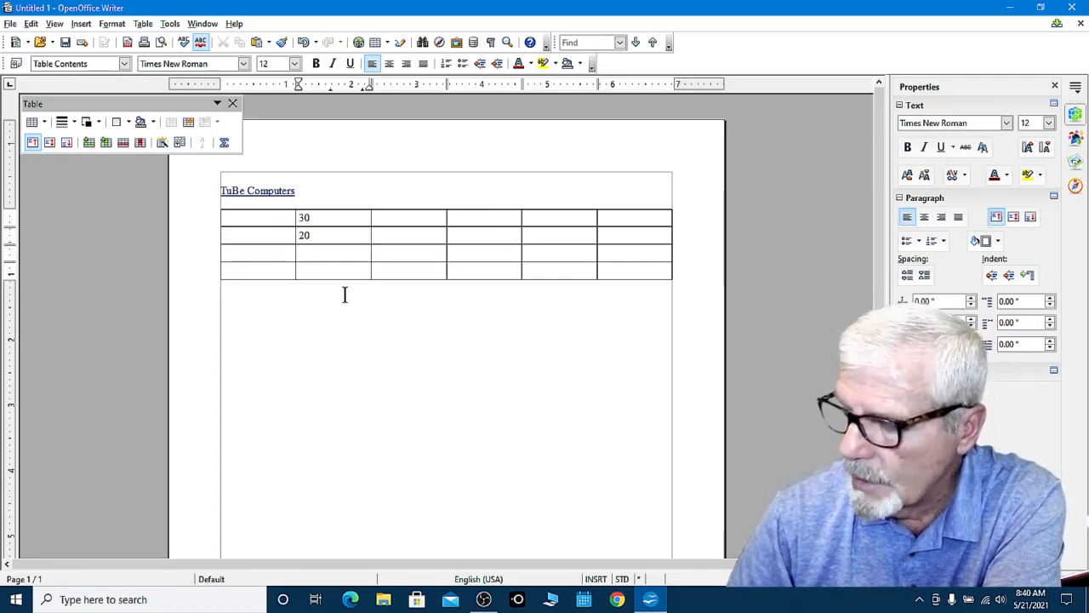
pyautogui.press('Down')
pyautogui.write('45')
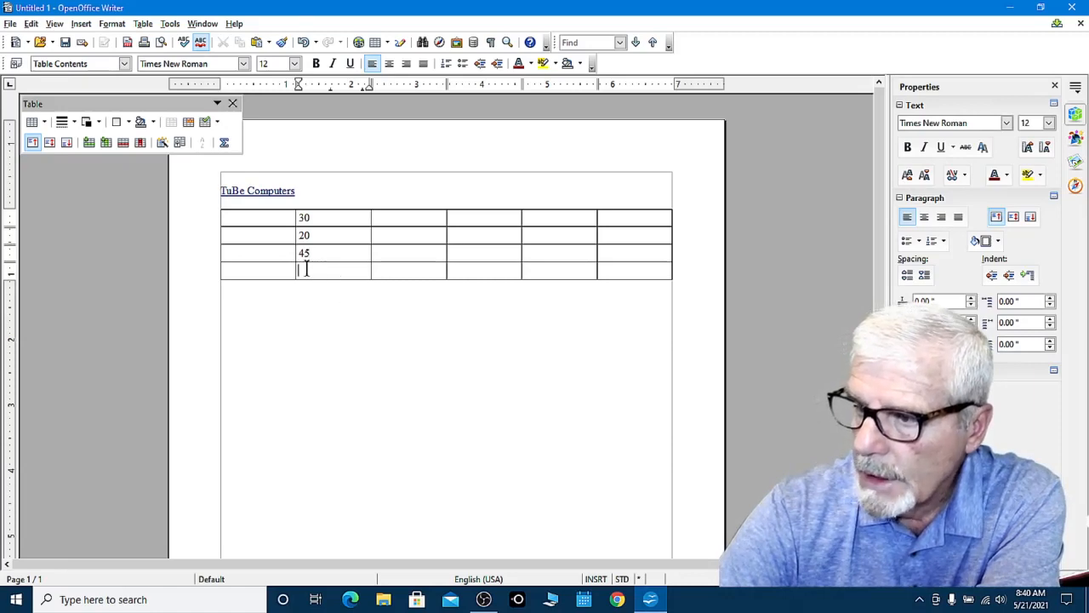
# - Sum the second column's three values in its bottom cell and label that row "Total" in the first column
pyautogui.click(223, 144)
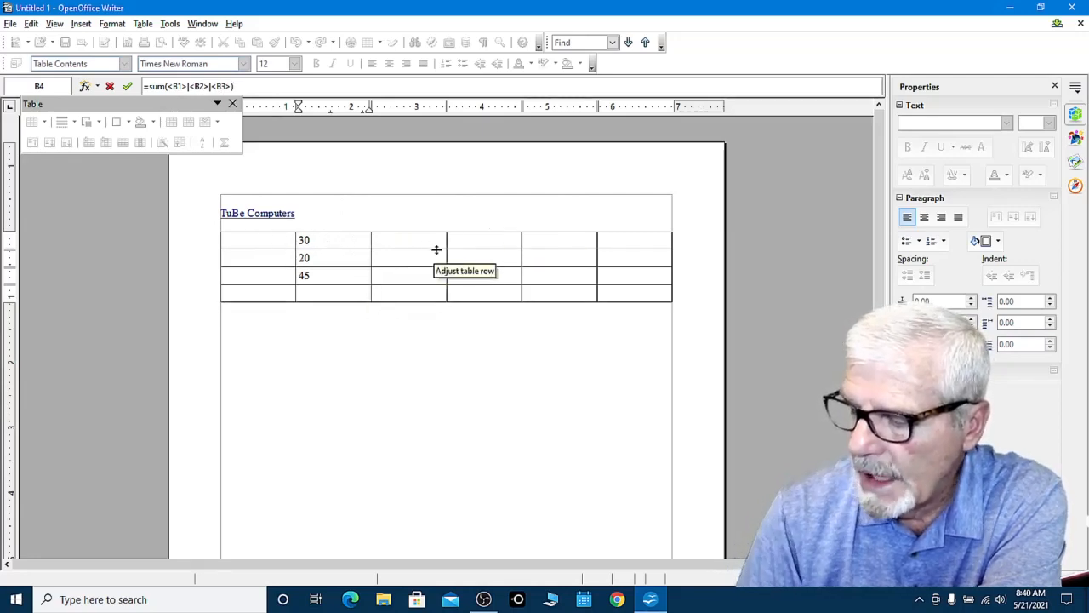
pyautogui.press('Return')
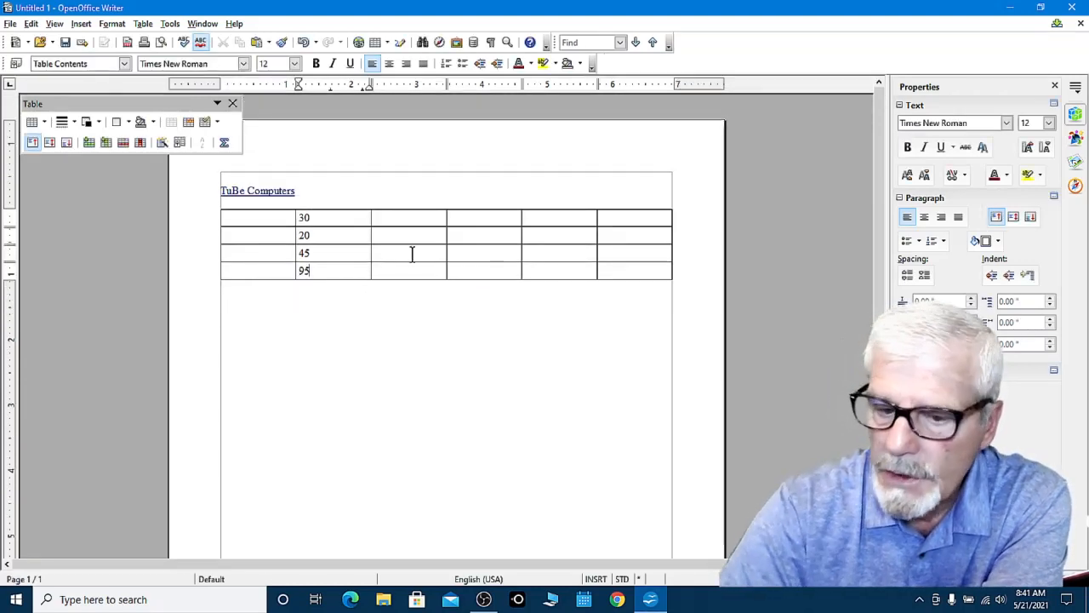
pyautogui.click(255, 271)
pyautogui.write('Tp')
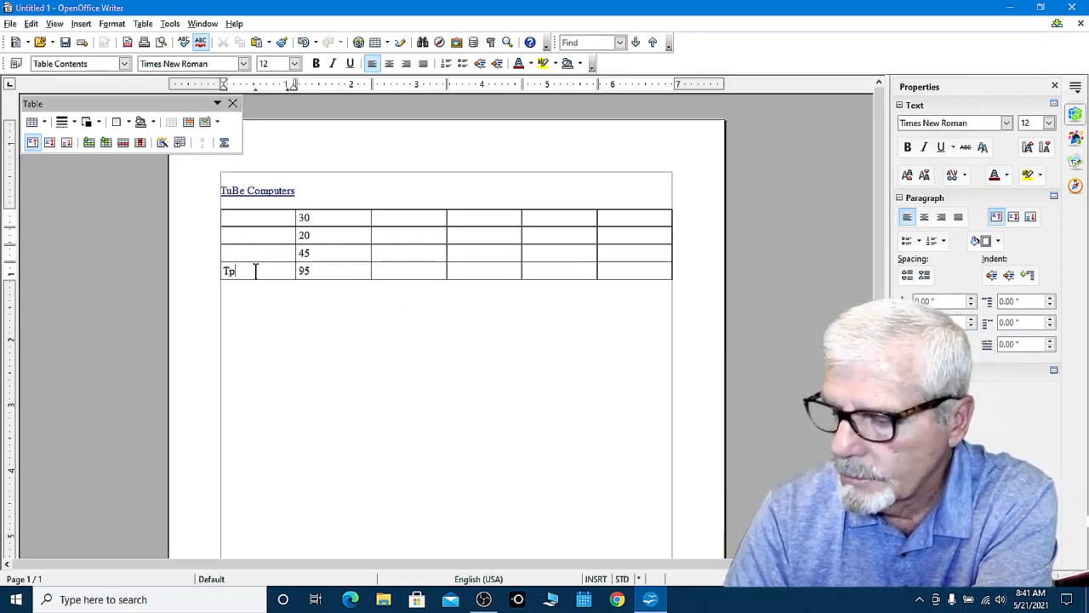
pyautogui.press('BackSpace')
pyautogui.write('otal')
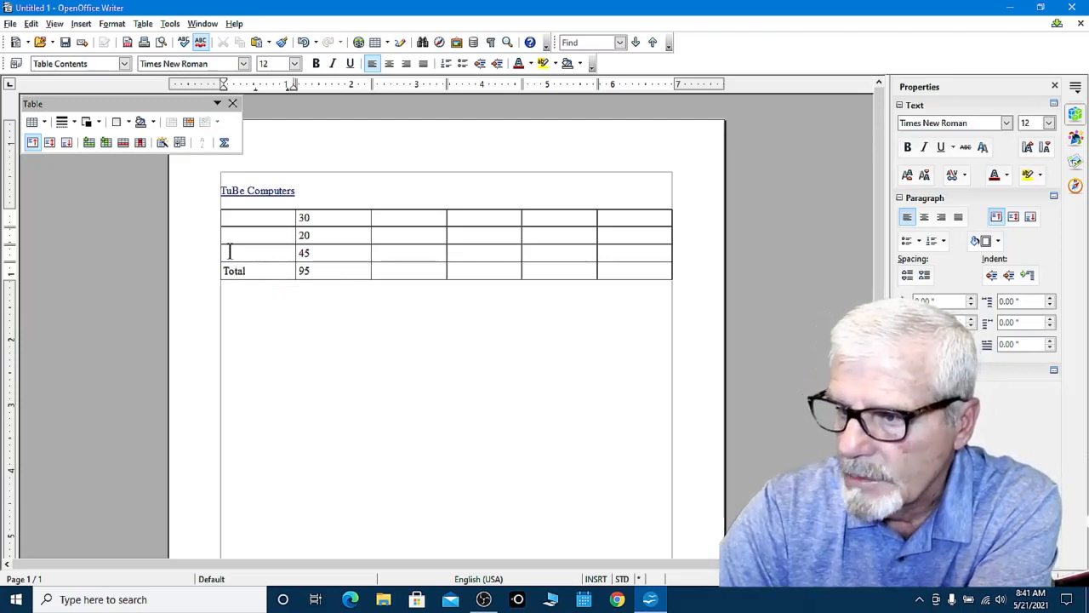
# - Right-align the "Total" label in the table's last row and make it bold
pyautogui.click(242, 219)
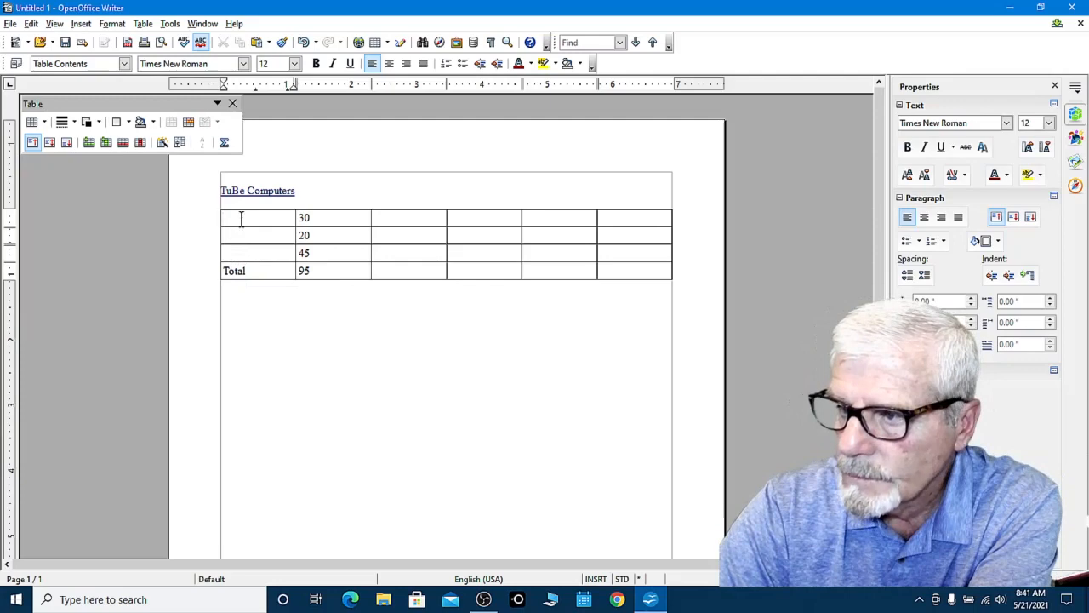
pyautogui.click(252, 269)
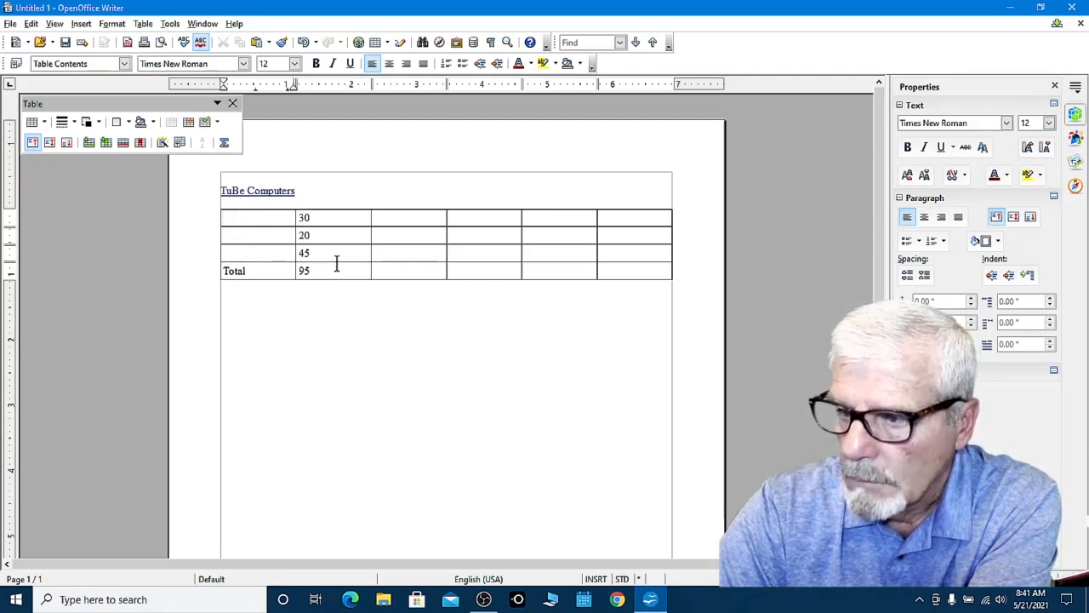
pyautogui.press('ctrl')
pyautogui.press('ctrl')
pyautogui.click(317, 65)
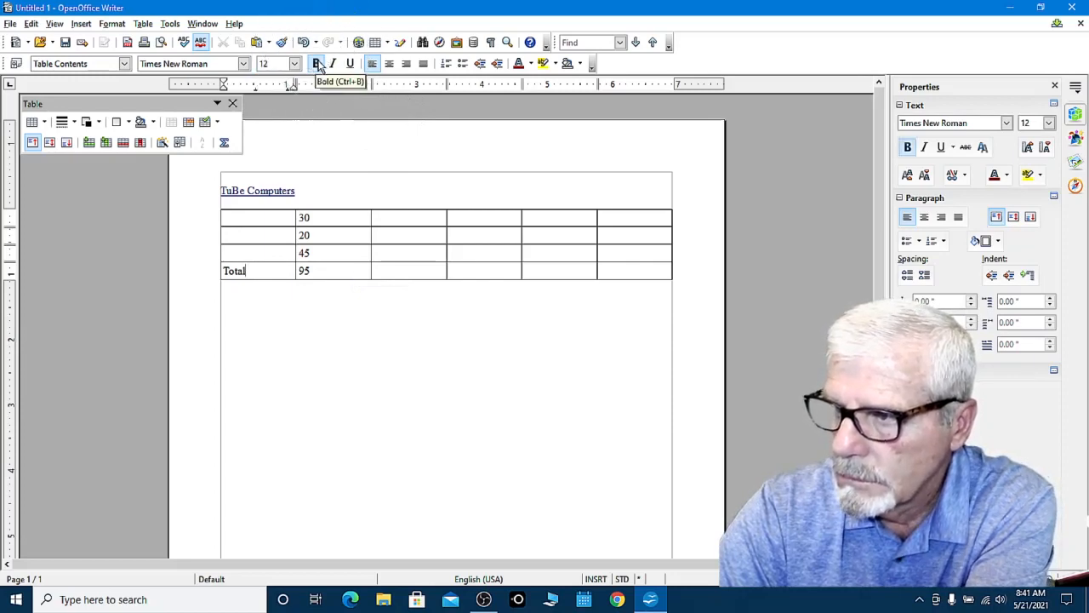
pyautogui.click(405, 65)
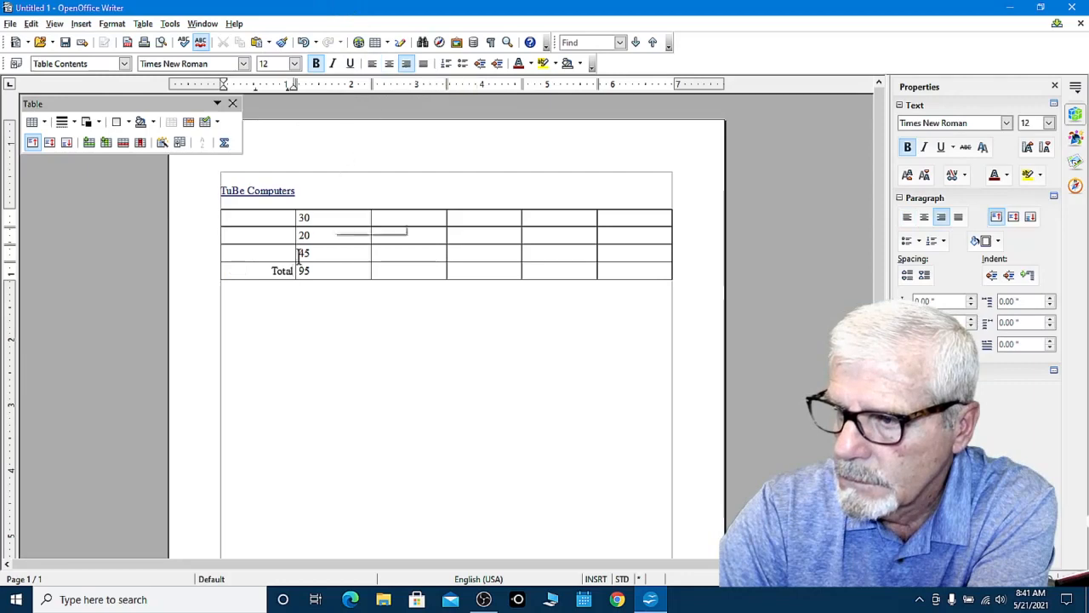
pyautogui.moveTo(266, 270); pyautogui.dragTo(291, 271)
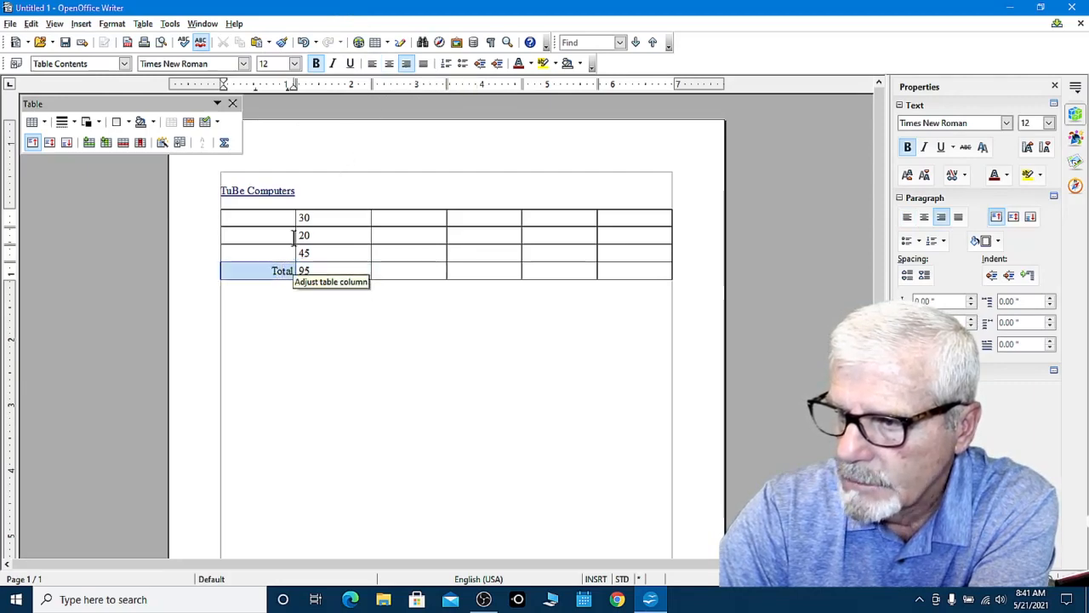
pyautogui.click(317, 65)
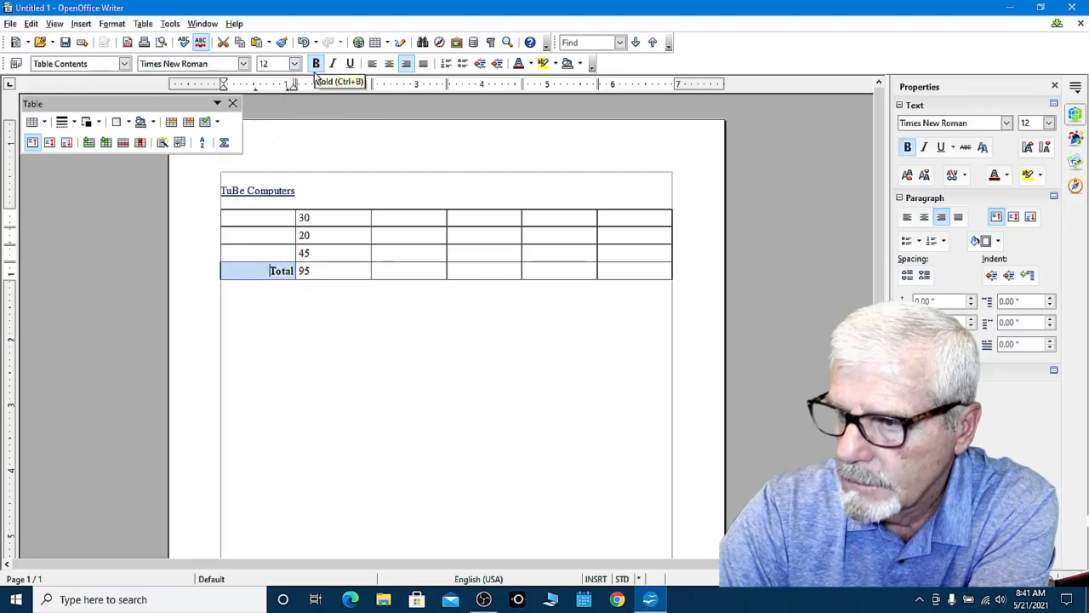
pyautogui.click(330, 346)
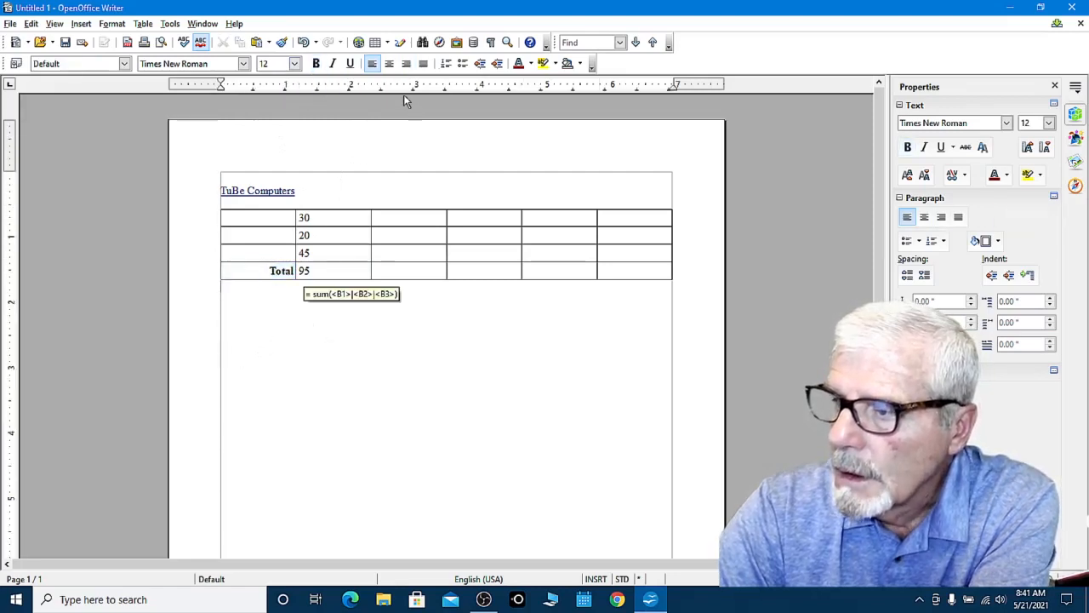
pyautogui.click(323, 235)
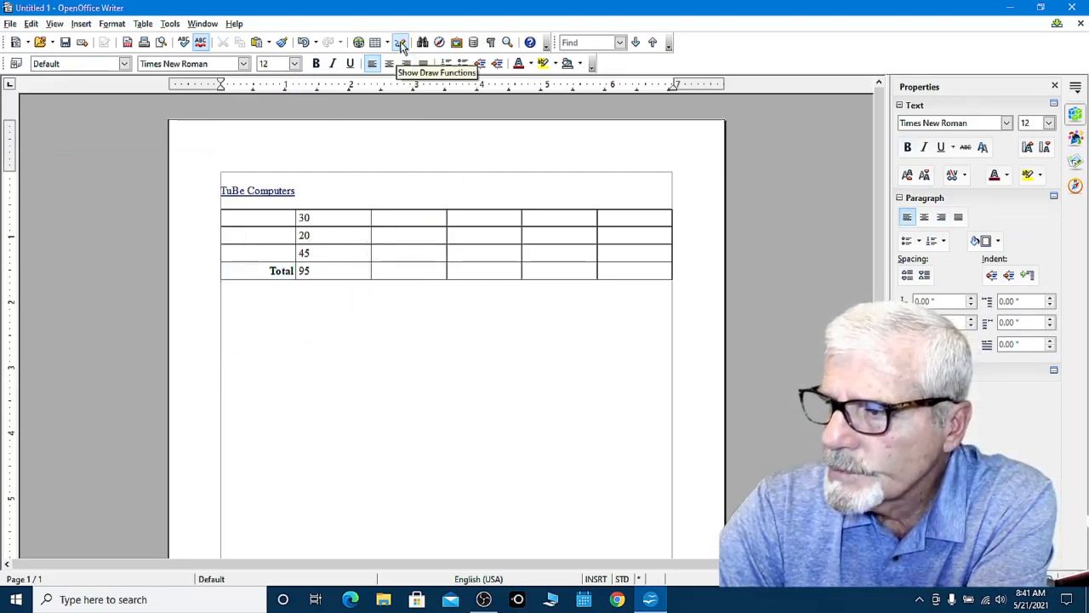
pyautogui.click(401, 45)
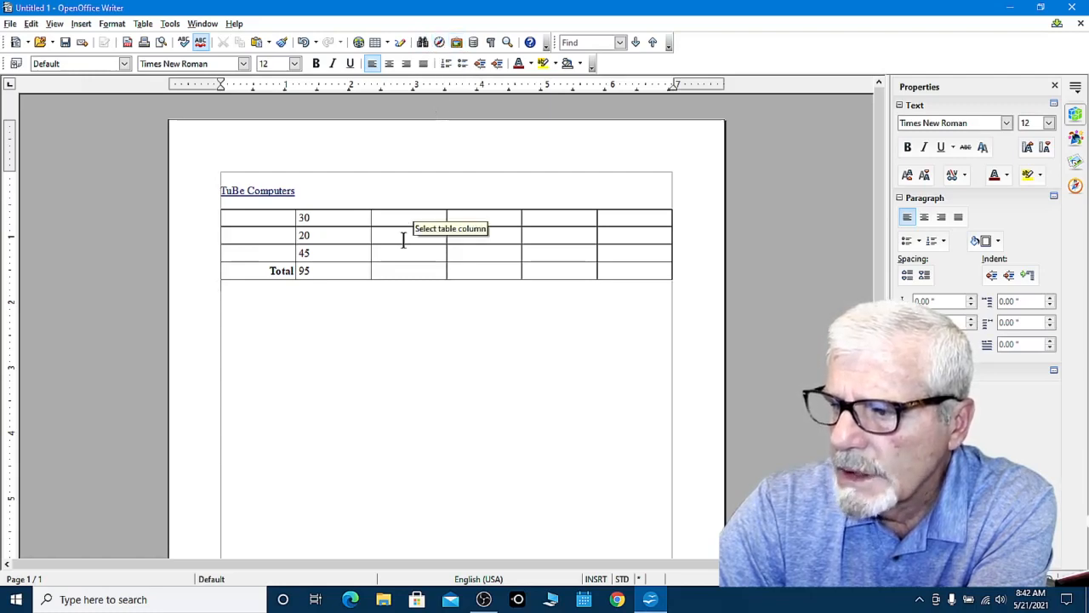
pyautogui.click(396, 271)
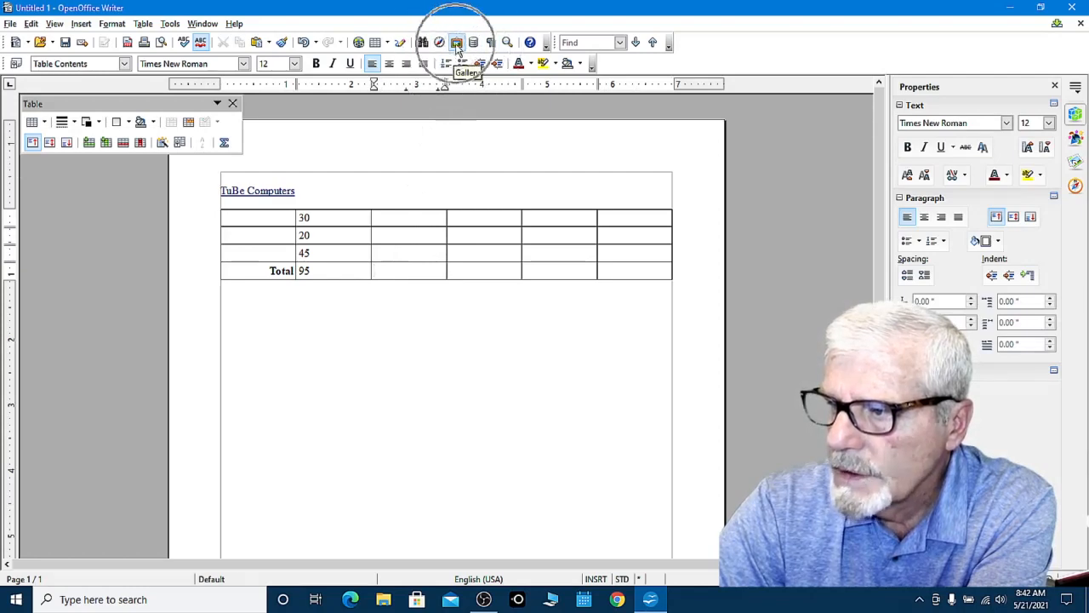
# - Show the gallery of clip art and move the floating Table toolbar away from it to below the table
pyautogui.click(457, 42)
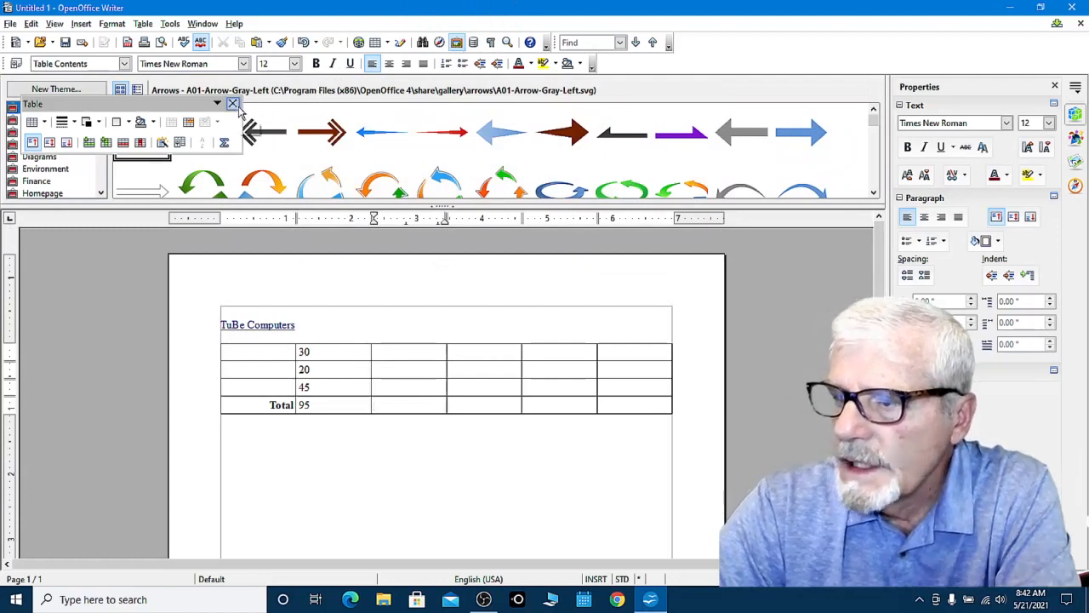
pyautogui.moveTo(167, 105); pyautogui.dragTo(201, 453)
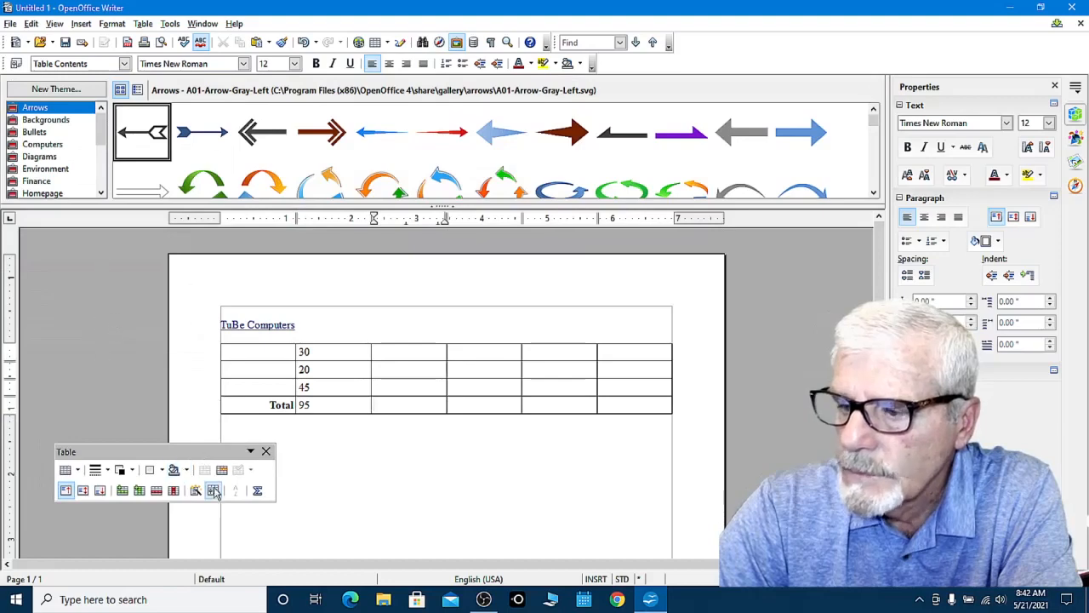
pyautogui.moveTo(187, 456); pyautogui.dragTo(223, 462)
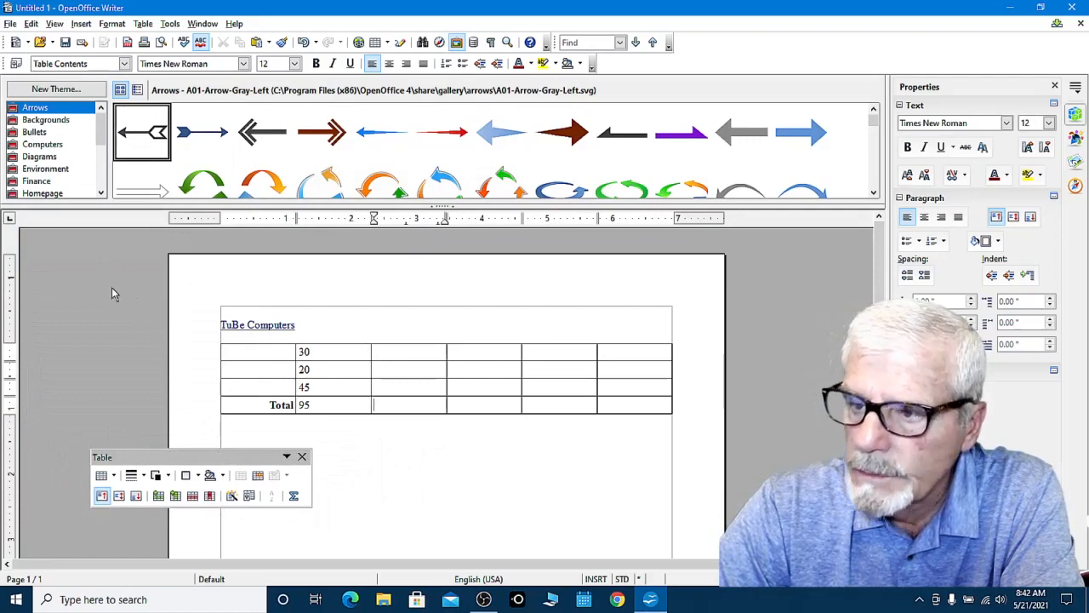
# - Browse the gallery's Arrows, Bullets, Backgrounds, Finance, Environment and Diagrams themes to examine the available graphics
pyautogui.scroll(-5, 375, 145)
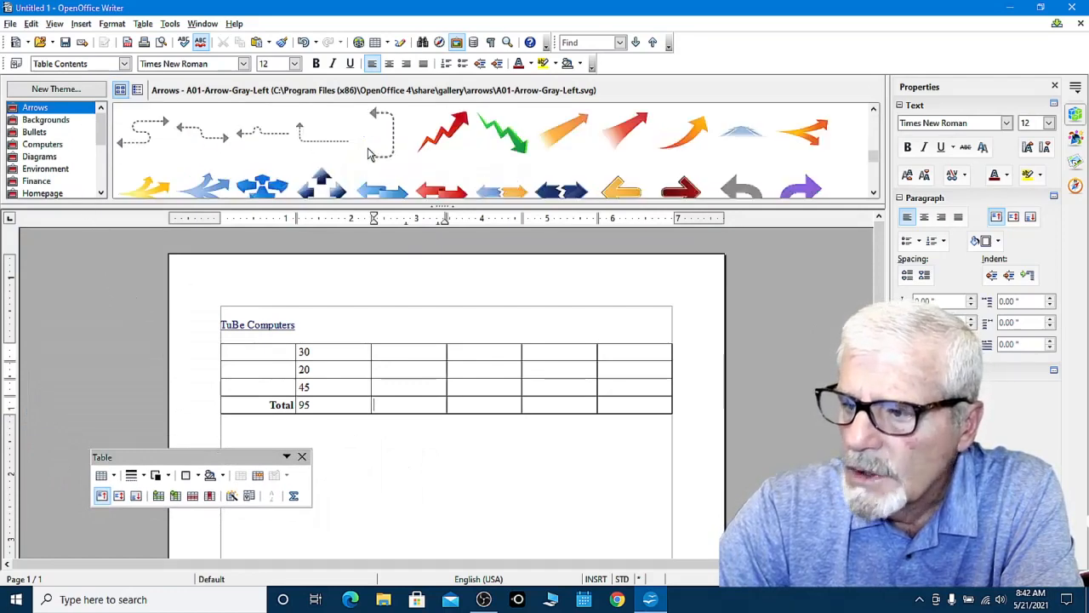
pyautogui.scroll(5, 369, 153)
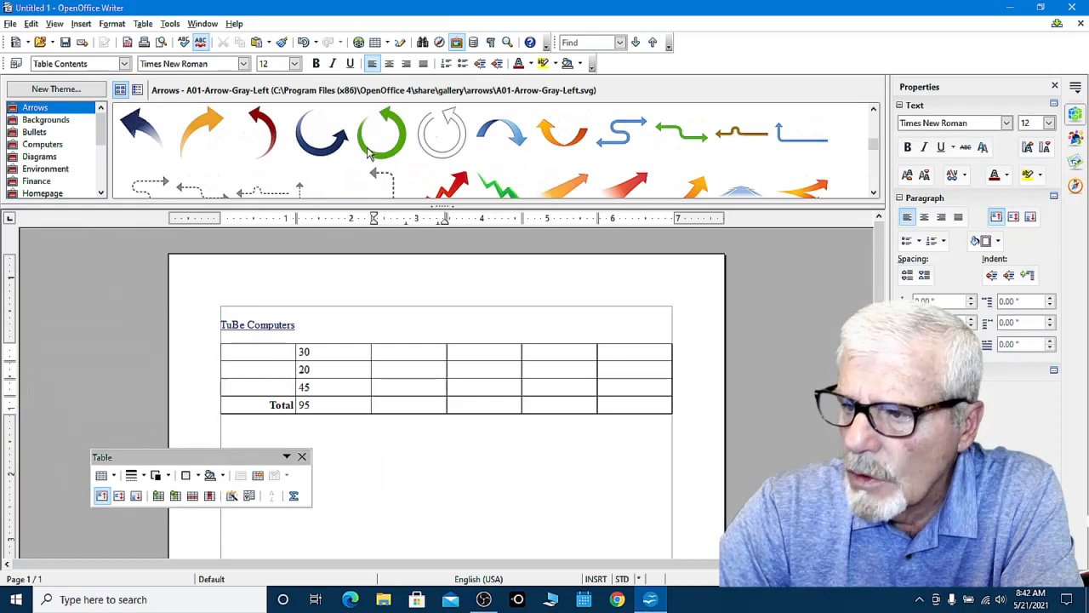
pyautogui.click(34, 133)
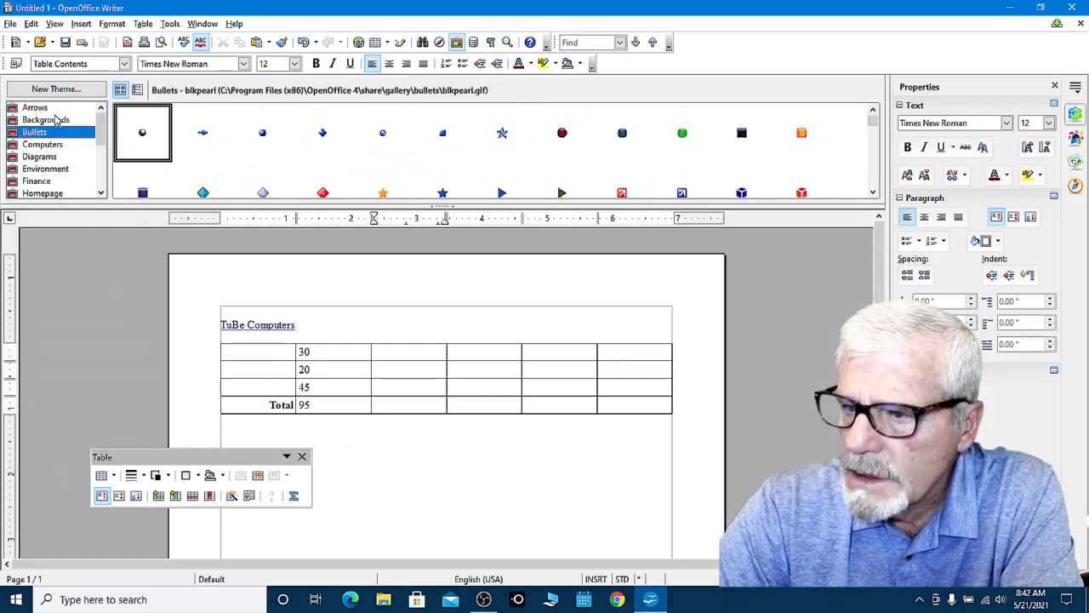
pyautogui.click(57, 121)
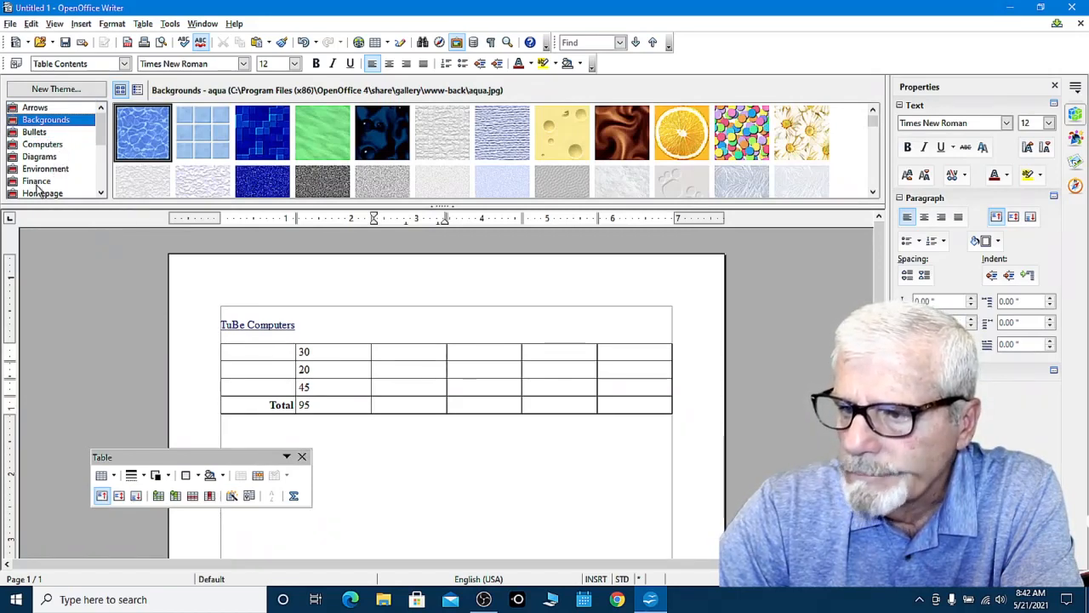
pyautogui.click(38, 182)
pyautogui.click(48, 170)
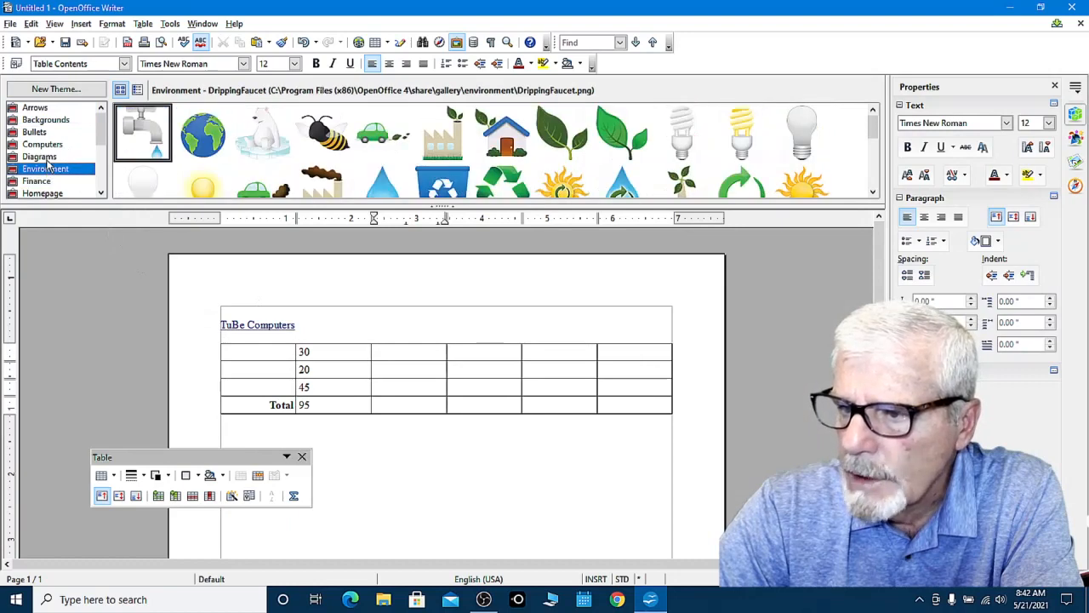
pyautogui.click(39, 158)
pyautogui.moveTo(101, 136); pyautogui.dragTo(101, 156)
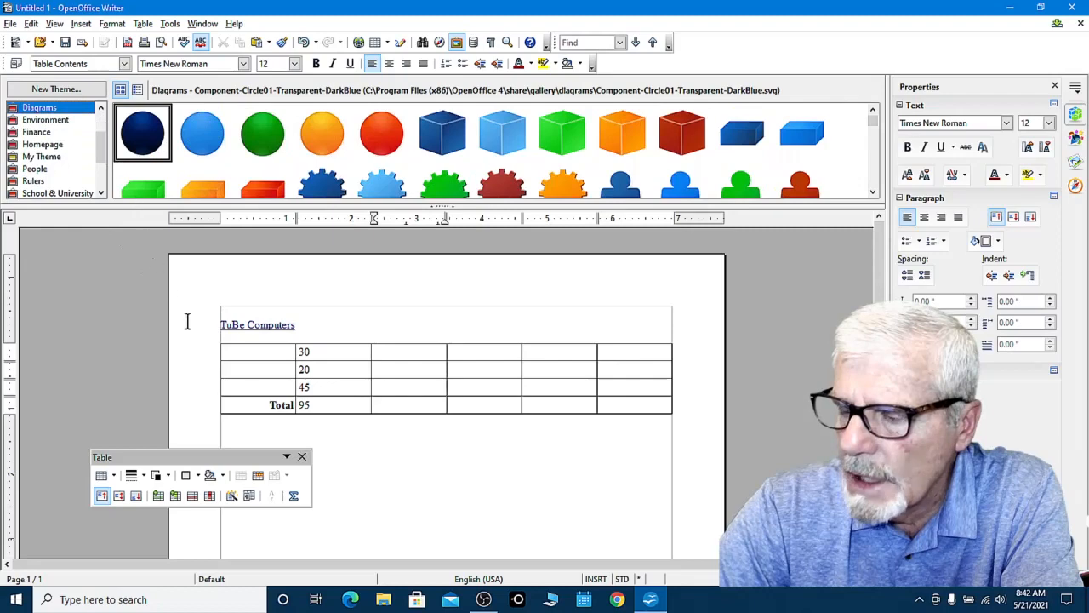
# - Close the floating Table toolbar and place the cursor in the empty area below the table
pyautogui.click(304, 462)
pyautogui.click(257, 459)
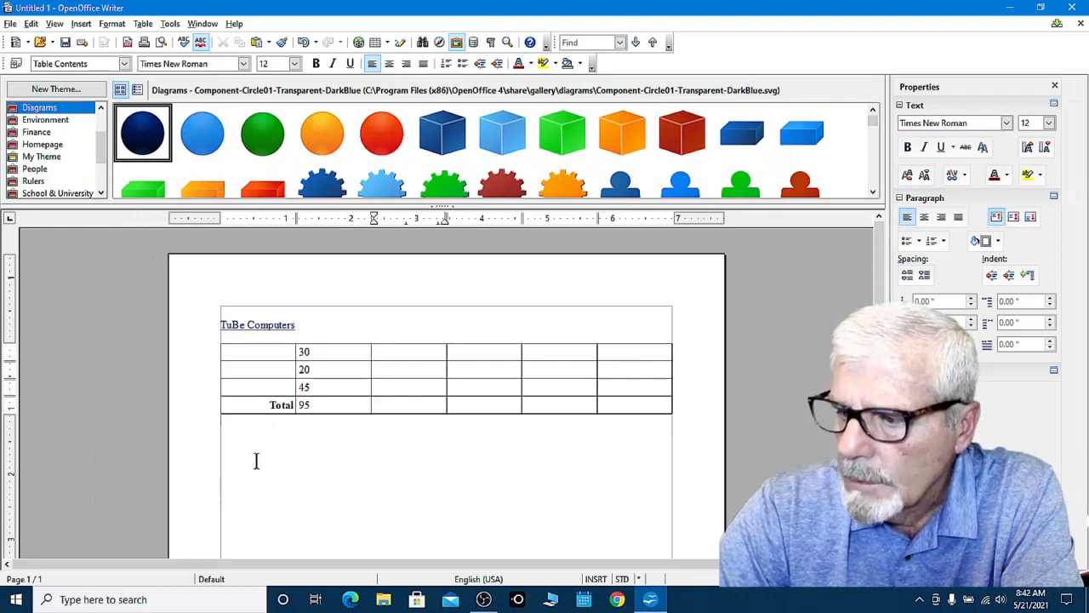
pyautogui.click(674, 405)
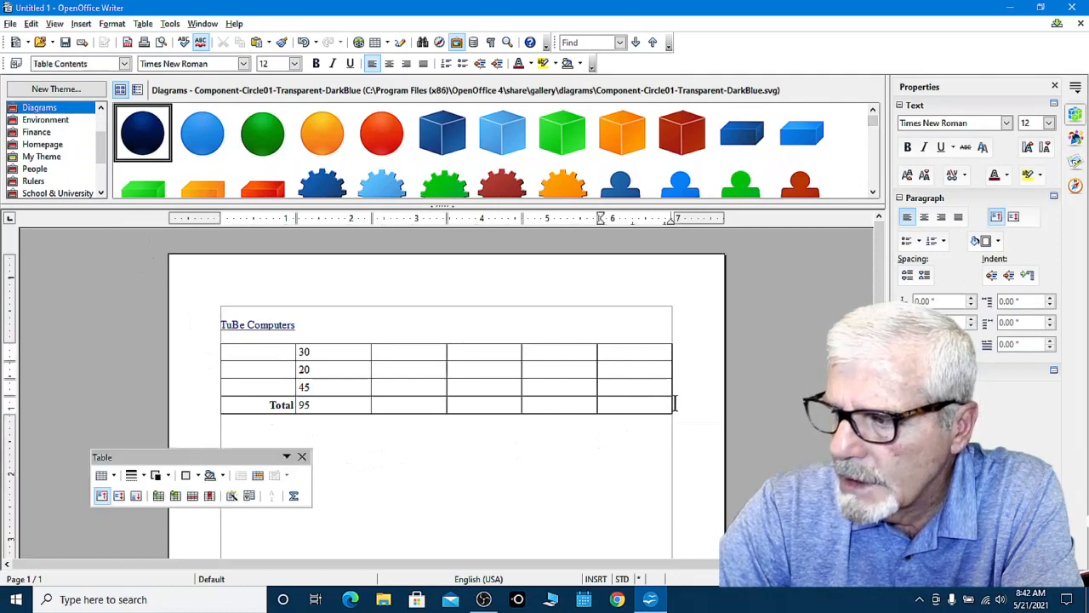
pyautogui.press('Return')
pyautogui.press('BackSpace')
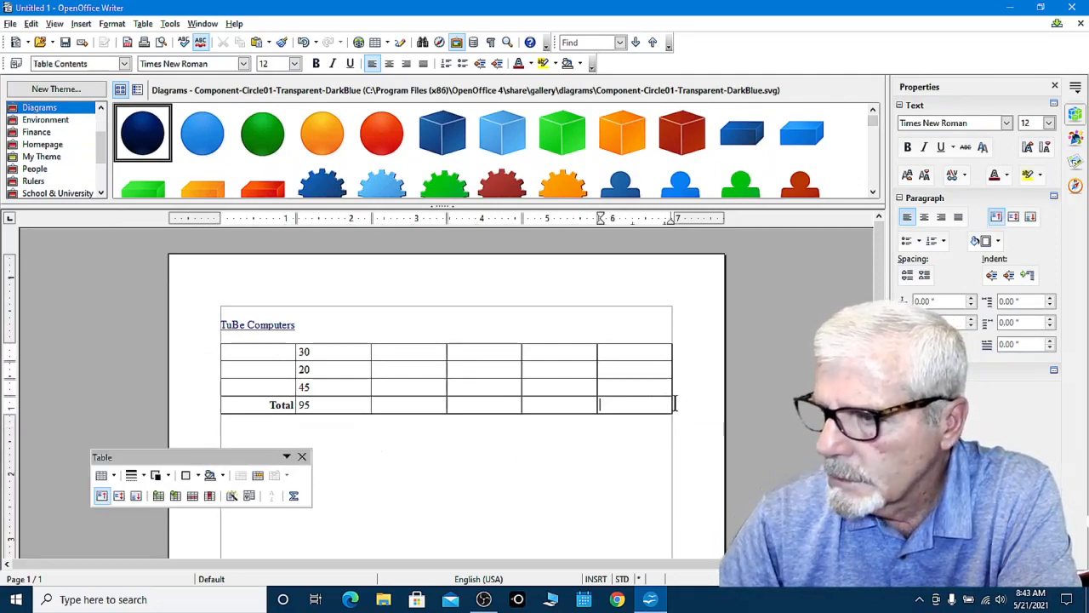
pyautogui.click(302, 457)
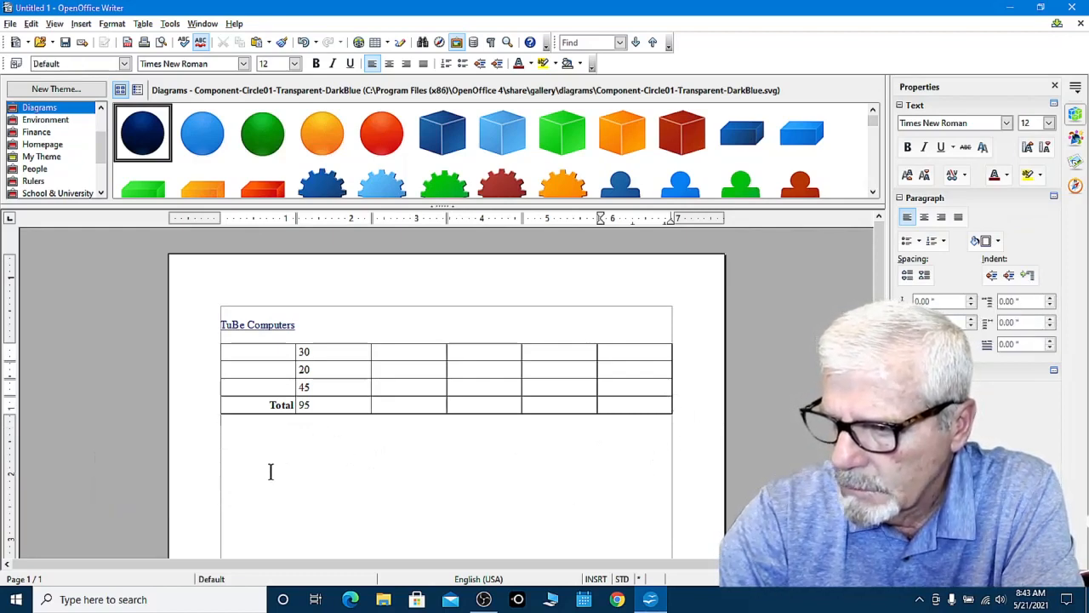
pyautogui.click(271, 472)
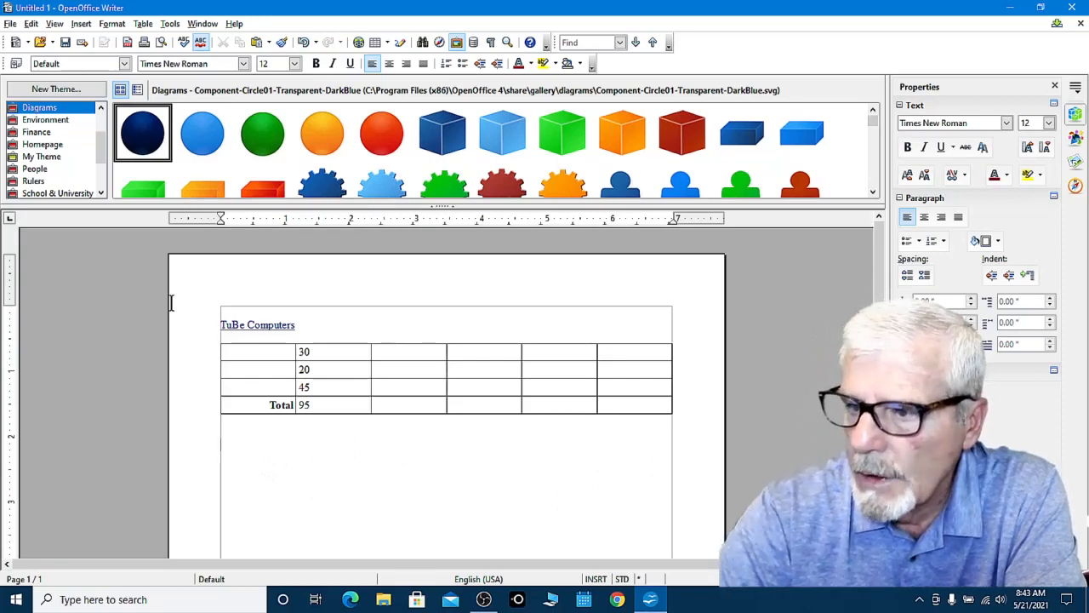
# - Insert the Chef1 picture from the gallery's People theme below the table
pyautogui.click(34, 169)
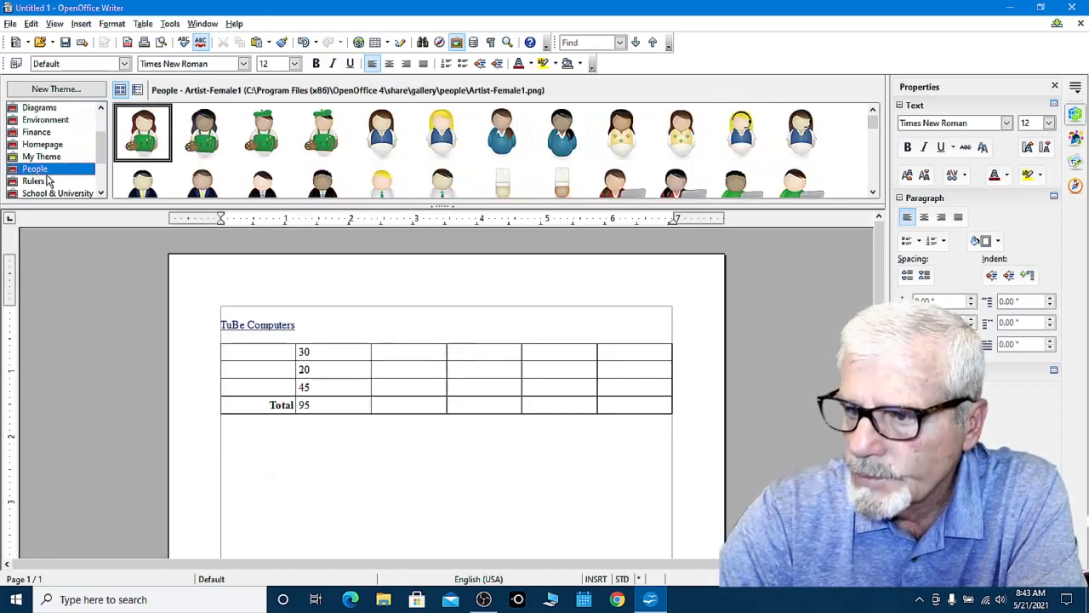
pyautogui.scroll(-1, 328, 126)
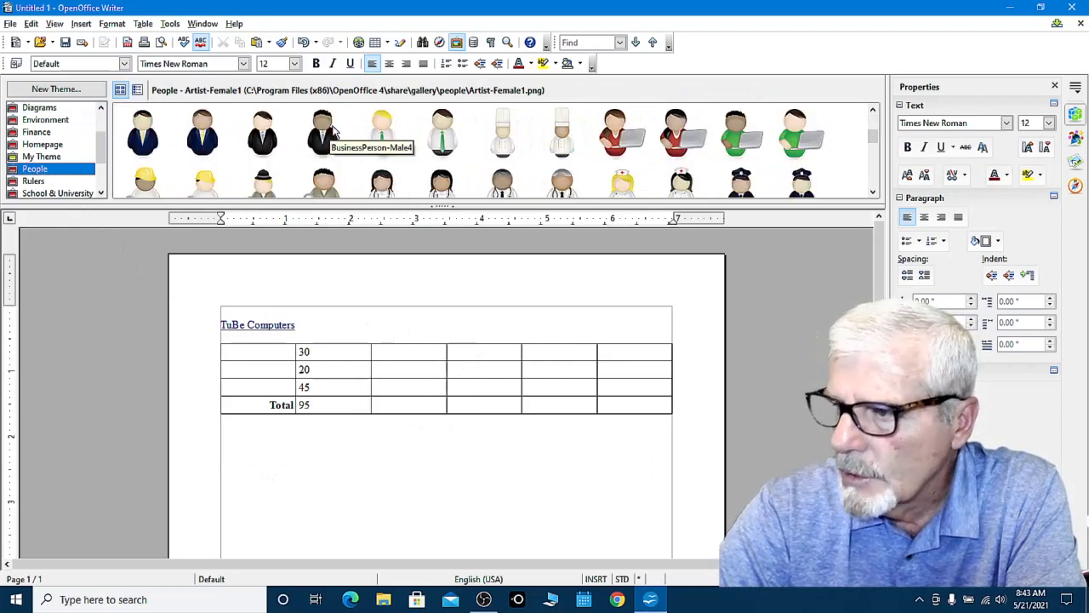
pyautogui.doubleClick(506, 146)
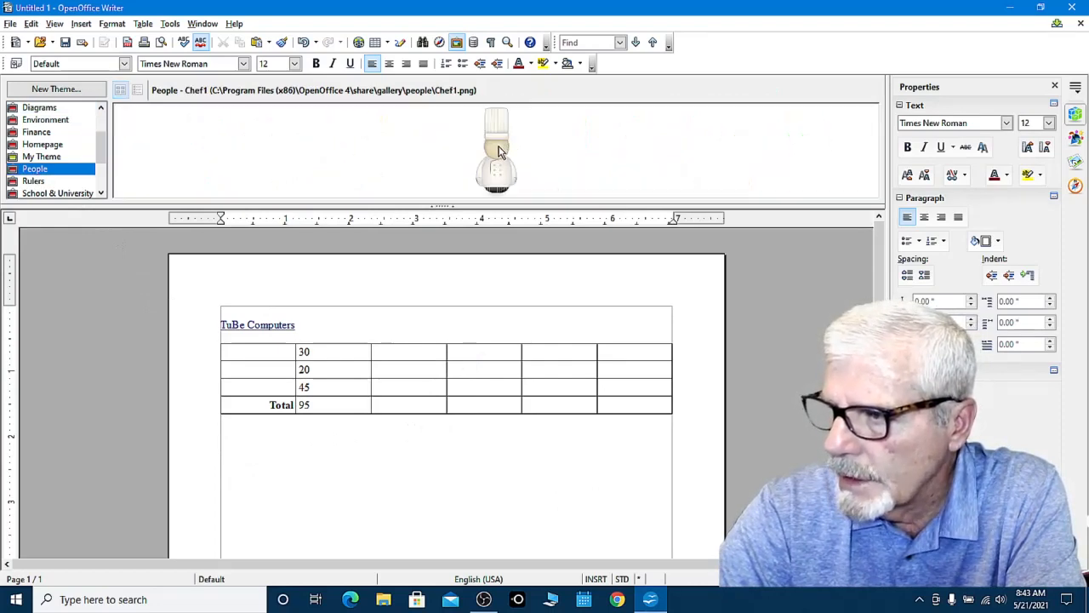
pyautogui.moveTo(500, 150); pyautogui.dragTo(237, 464)
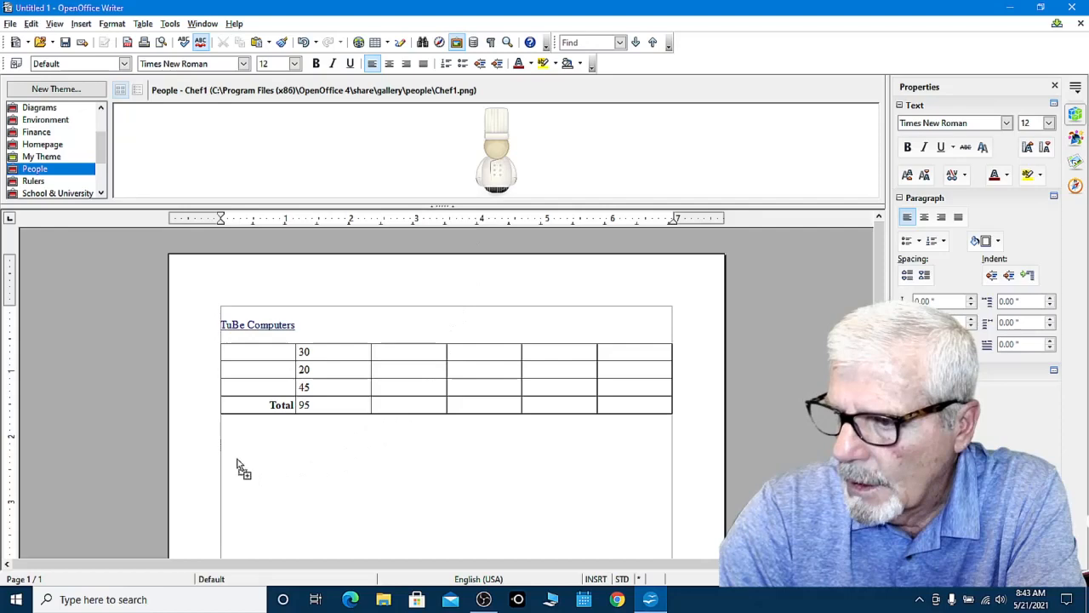
pyautogui.moveTo(237, 464); pyautogui.dragTo(238, 462)
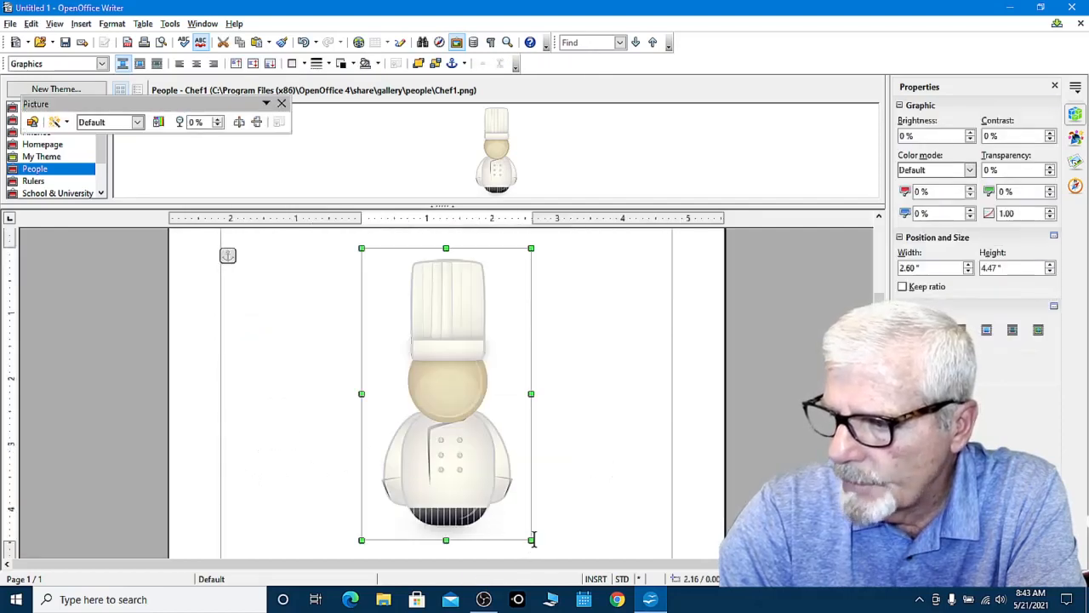
# - Shrink the chef picture to about 1.34" by 1.72" and move it to the left margin just below the table
pyautogui.moveTo(528, 536); pyautogui.dragTo(447, 360)
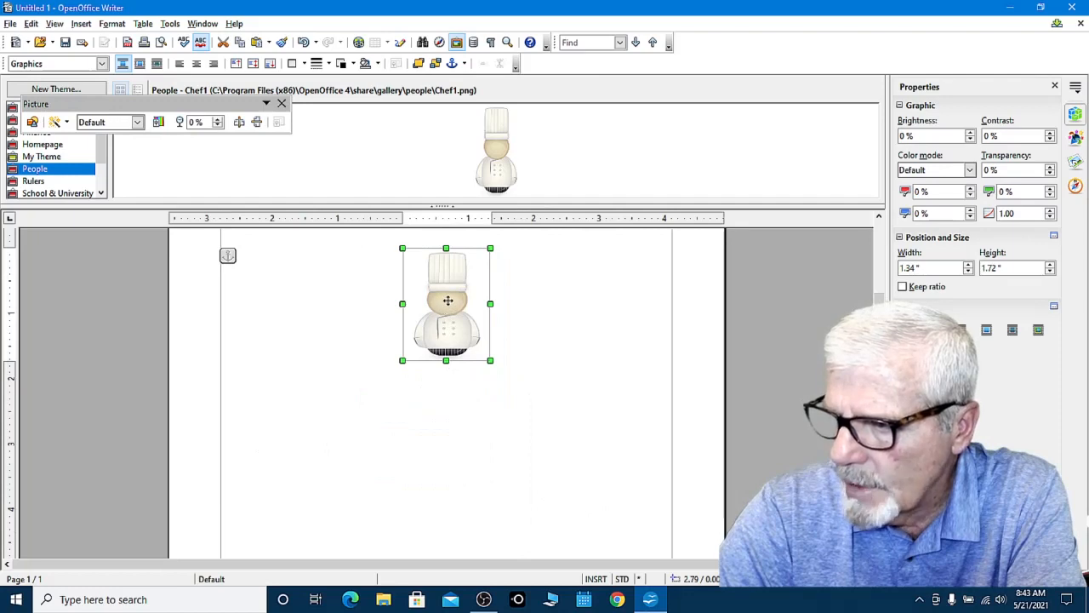
pyautogui.scroll(2, 351, 375)
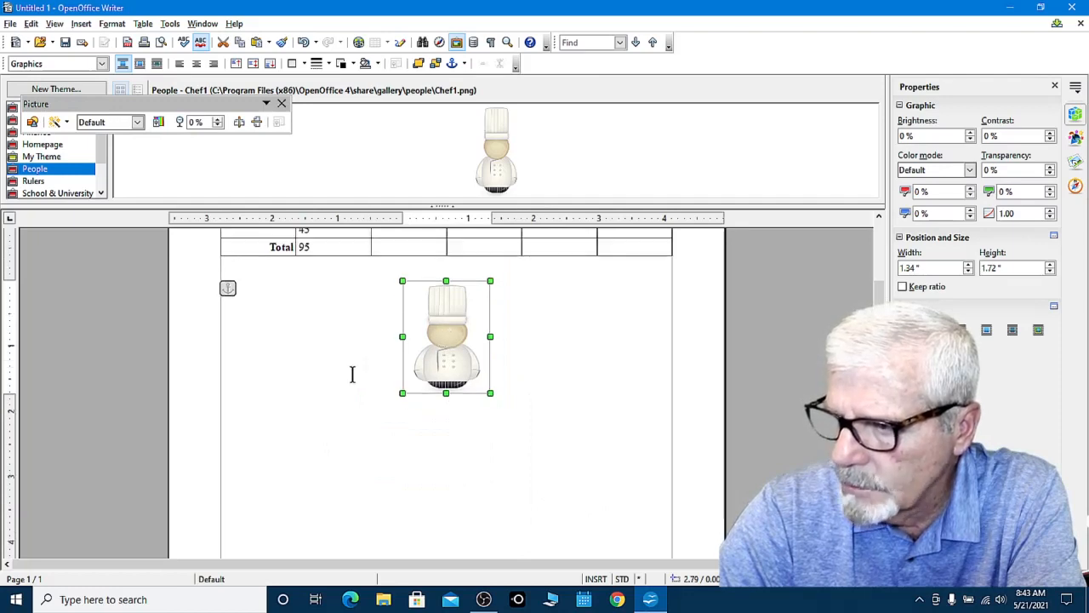
pyautogui.moveTo(457, 366); pyautogui.dragTo(277, 358)
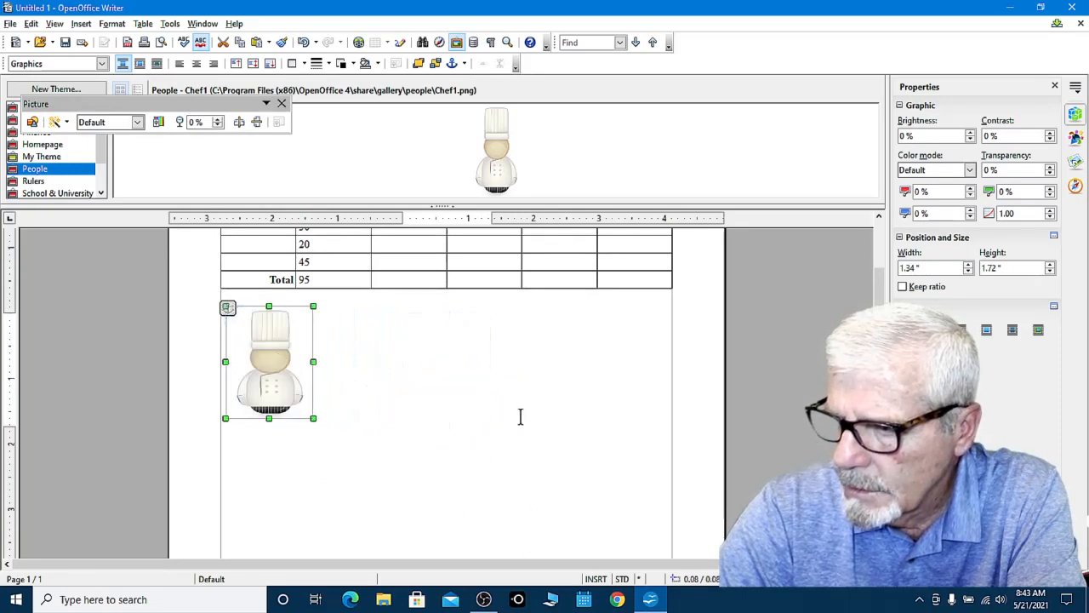
# - Deselect the chef picture and hide both the gallery and the Properties sidebar
pyautogui.click(490, 417)
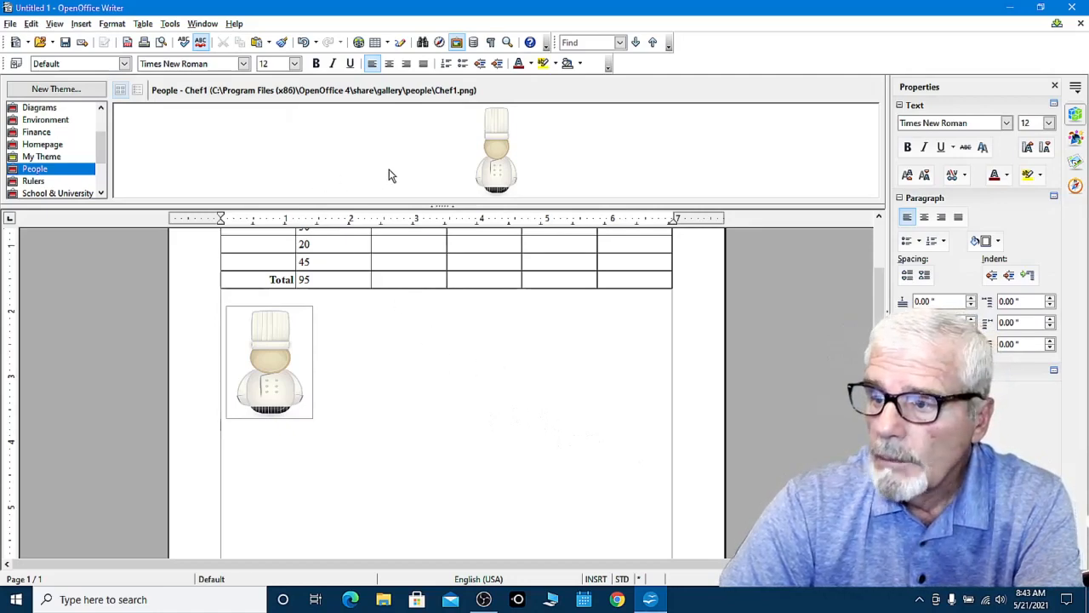
pyautogui.click(457, 43)
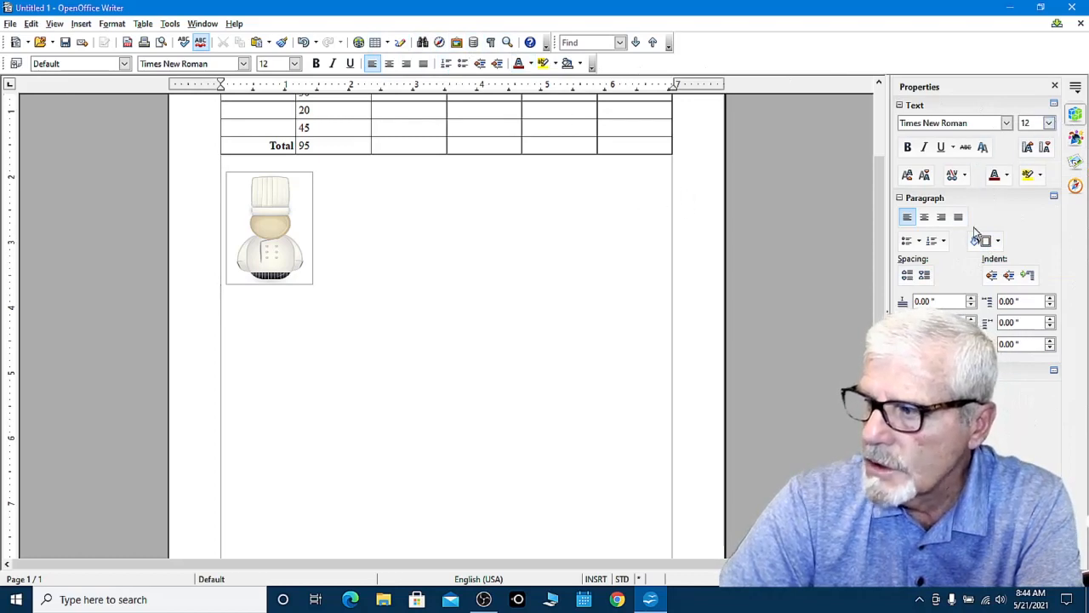
pyautogui.click(1055, 87)
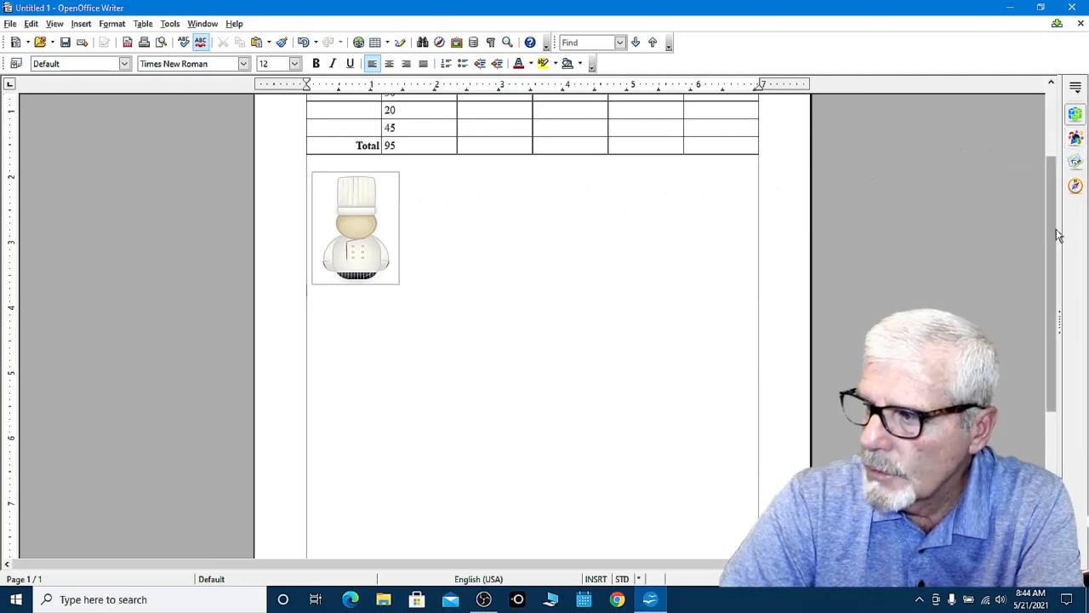
# - Review the available paragraph styles without applying one
pyautogui.moveTo(1063, 227); pyautogui.dragTo(1055, 256)
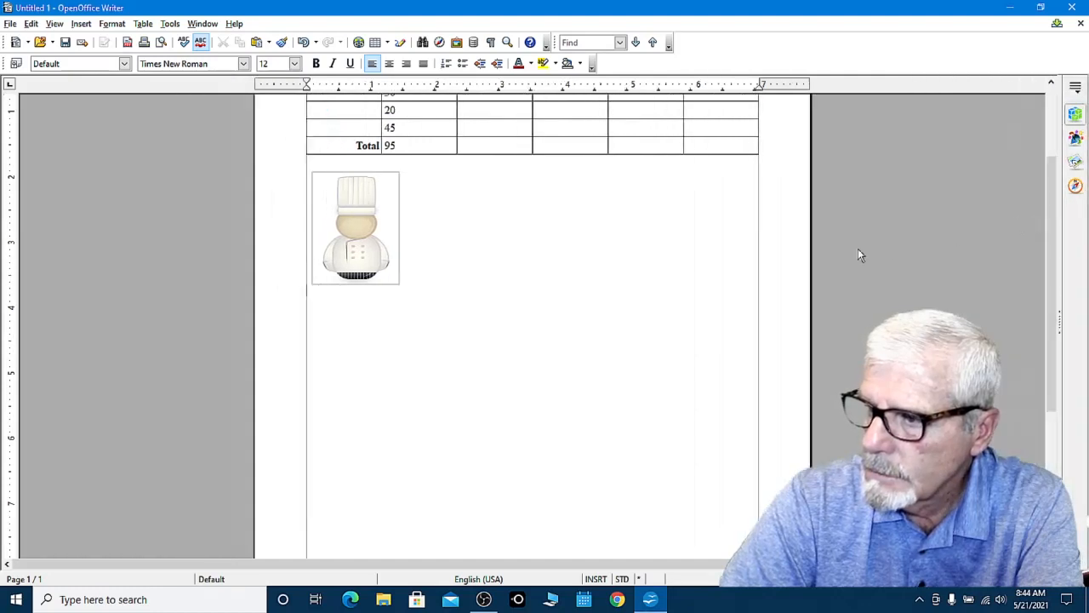
pyautogui.click(124, 65)
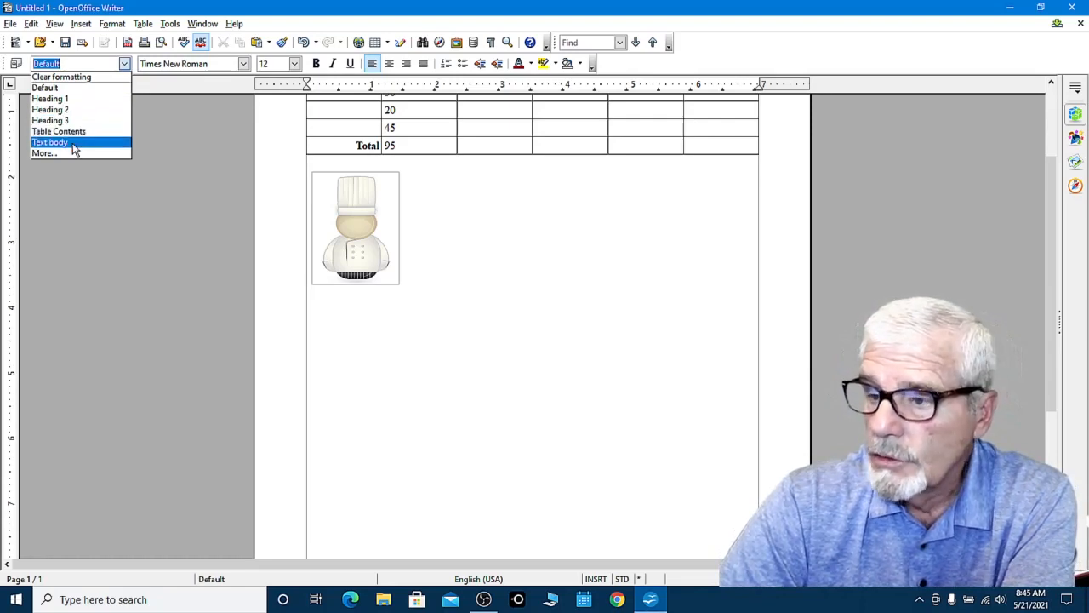
pyautogui.click(165, 182)
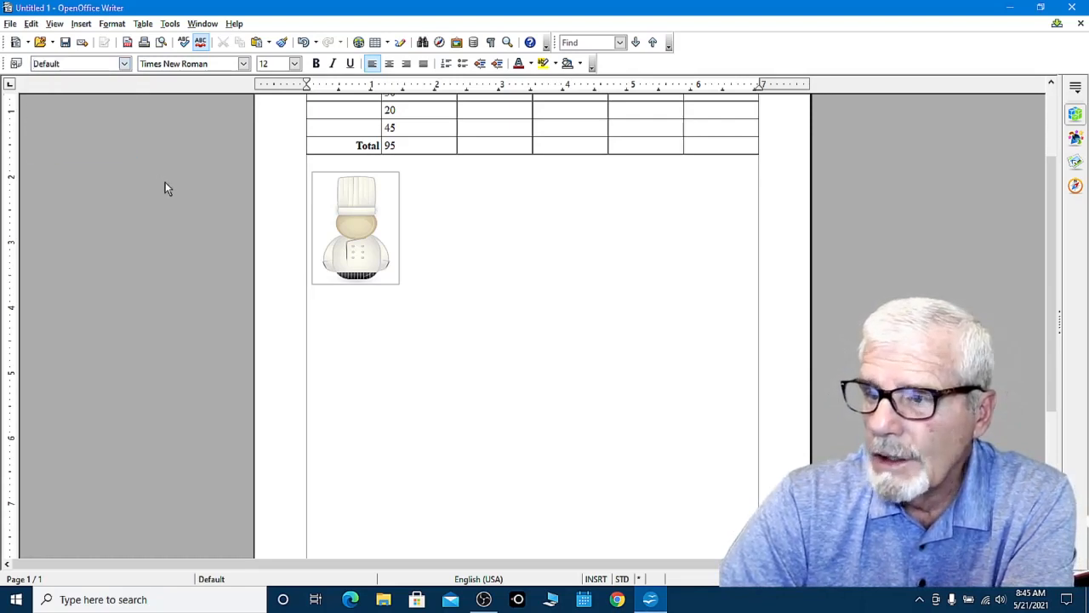
# - Browse the list of available fonts without choosing a different one
pyautogui.click(244, 65)
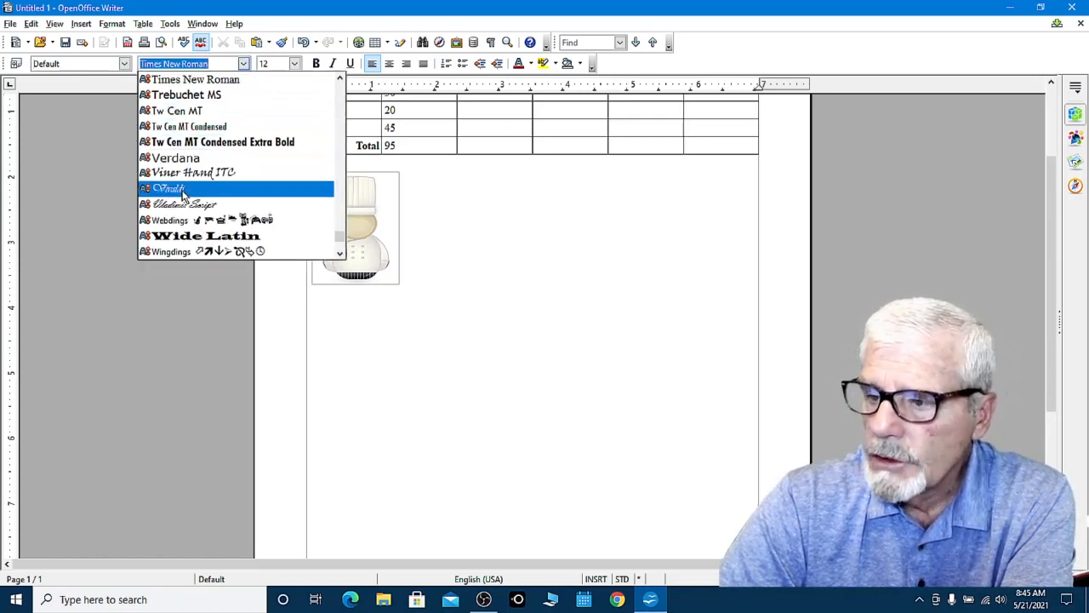
pyautogui.scroll(-1, 196, 178)
pyautogui.scroll(-6, 196, 178)
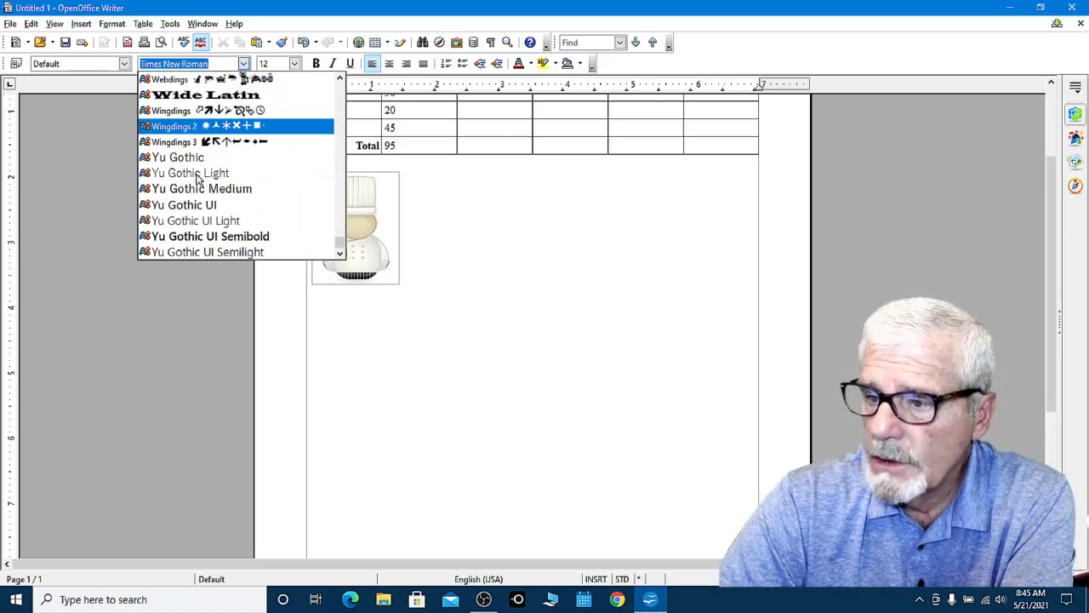
pyautogui.scroll(2, 196, 177)
pyautogui.scroll(1, 197, 177)
pyautogui.scroll(3, 196, 177)
pyautogui.scroll(4, 196, 177)
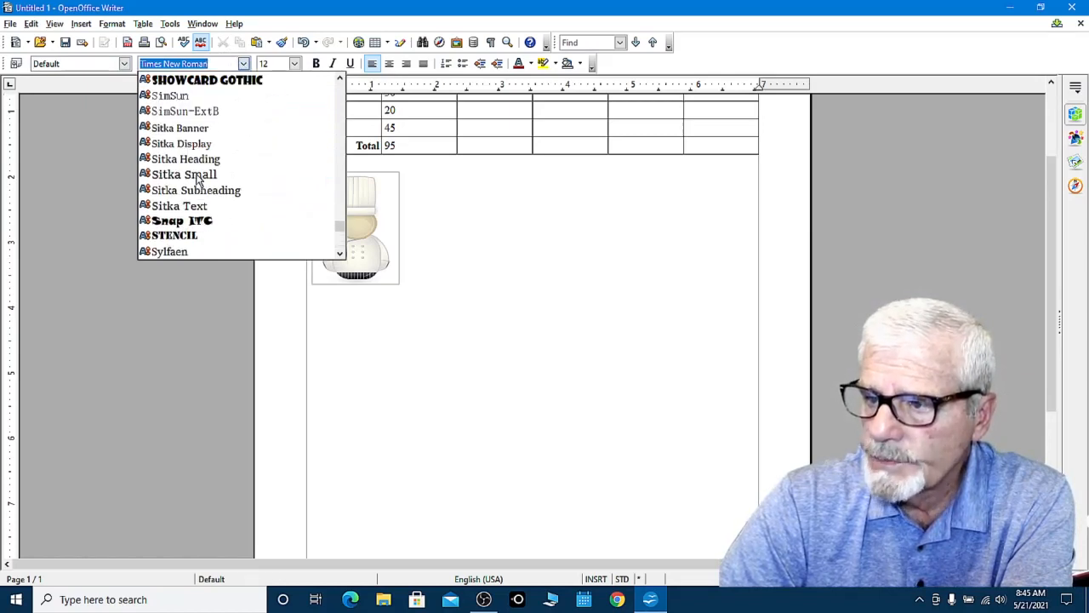
pyautogui.scroll(3, 196, 177)
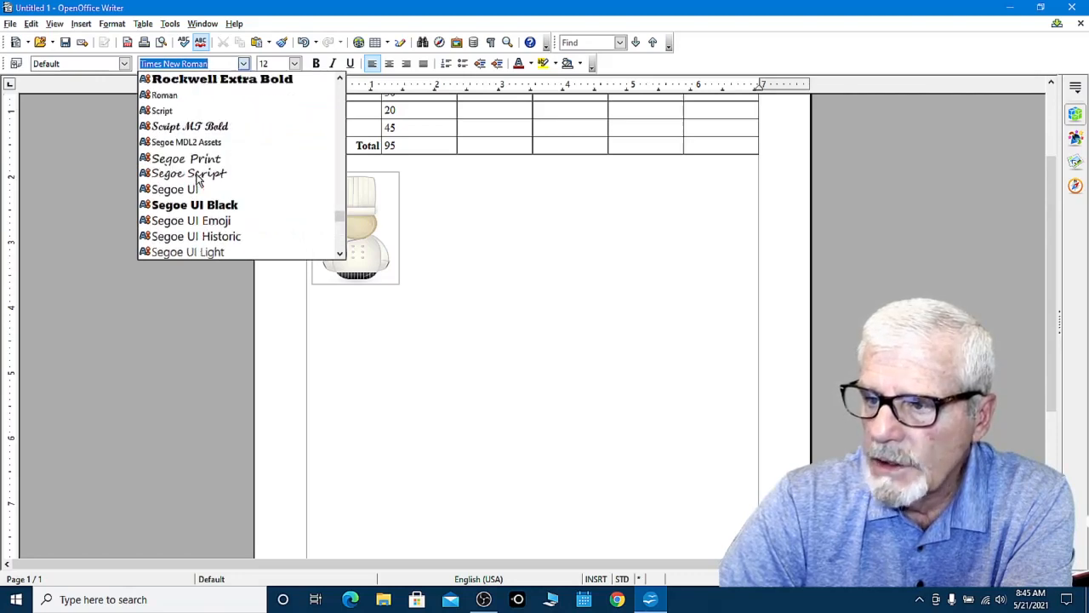
pyautogui.scroll(1, 196, 177)
pyautogui.scroll(3, 197, 177)
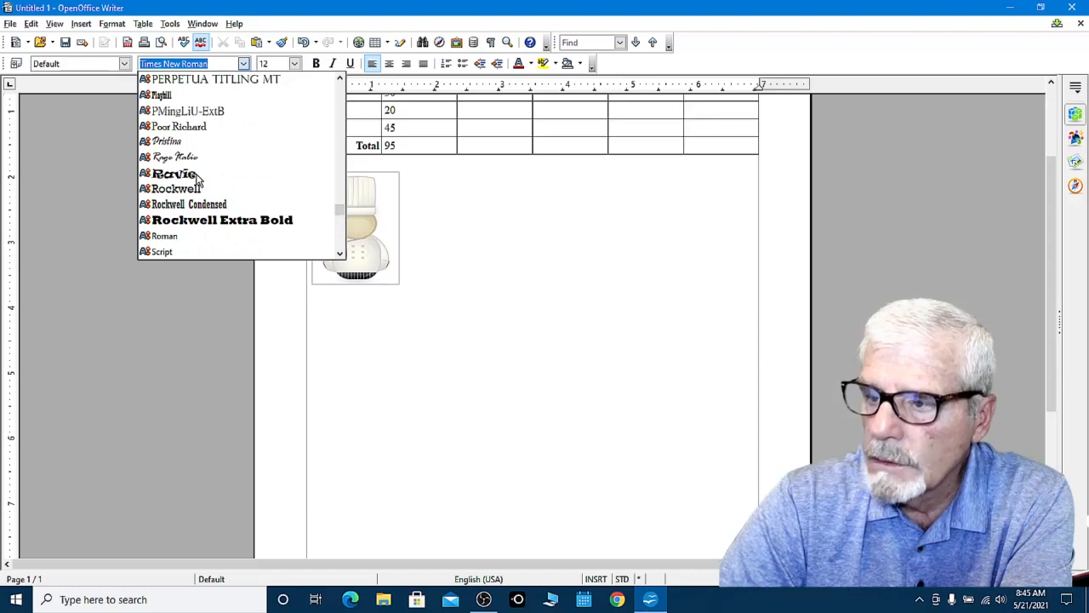
pyautogui.scroll(1, 196, 177)
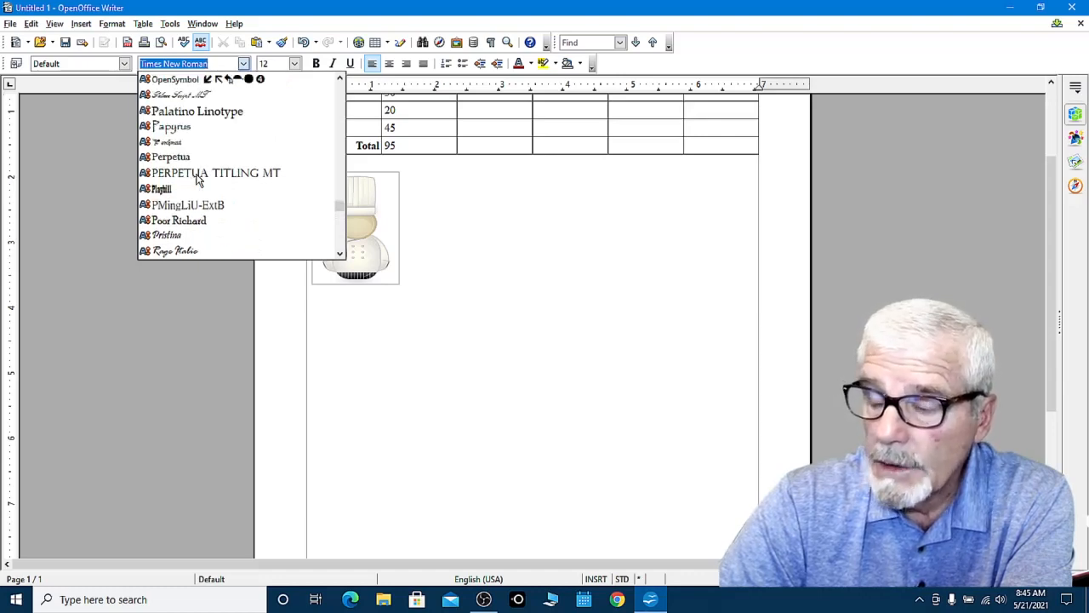
pyautogui.click(78, 229)
# - View the available font sizes without choosing a different one
pyautogui.click(294, 64)
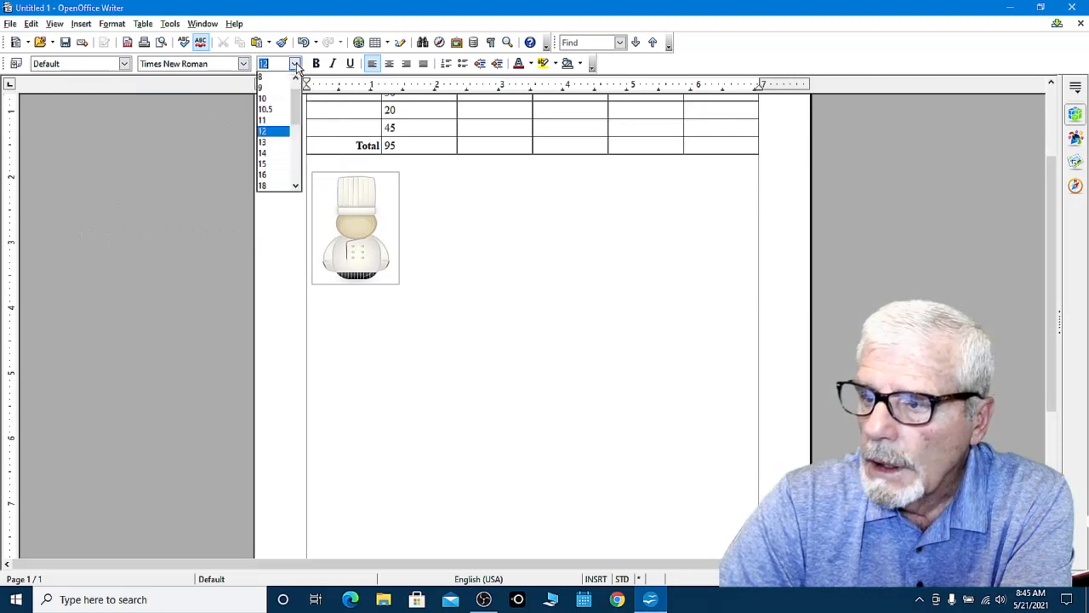
pyautogui.moveTo(294, 105)
pyautogui.mouseDown()
pyautogui.moveTo(295, 150)
pyautogui.moveTo(296, 100)
pyautogui.mouseUp()
pyautogui.click(135, 206)
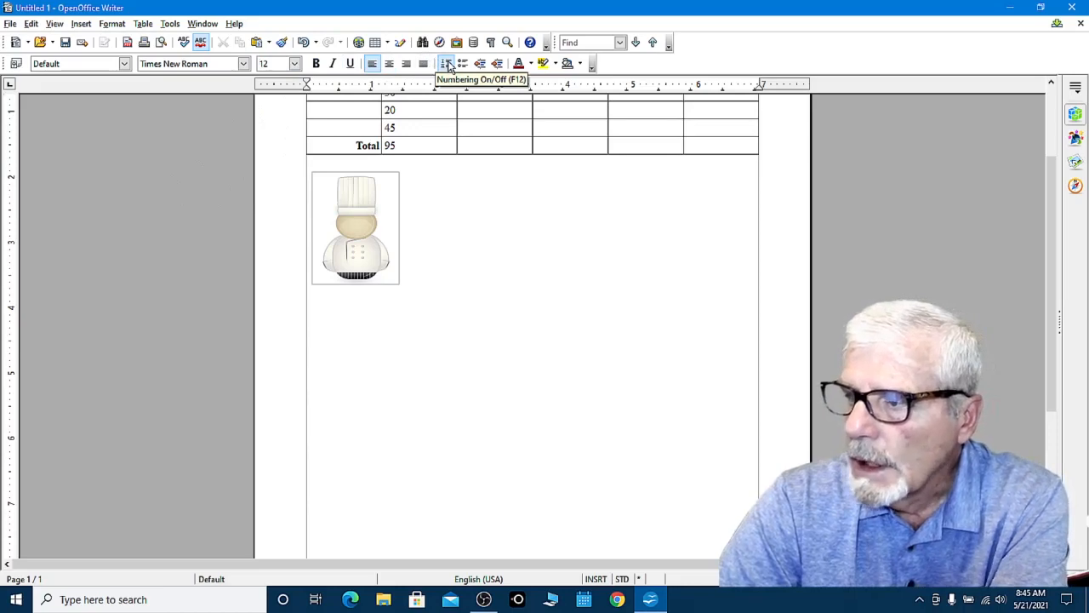
# - Add the line "gguytuytyutuytuyttyu" below the chef picture and turn it into a numbered list item
pyautogui.press('ctrl')
pyautogui.press('ctrl')
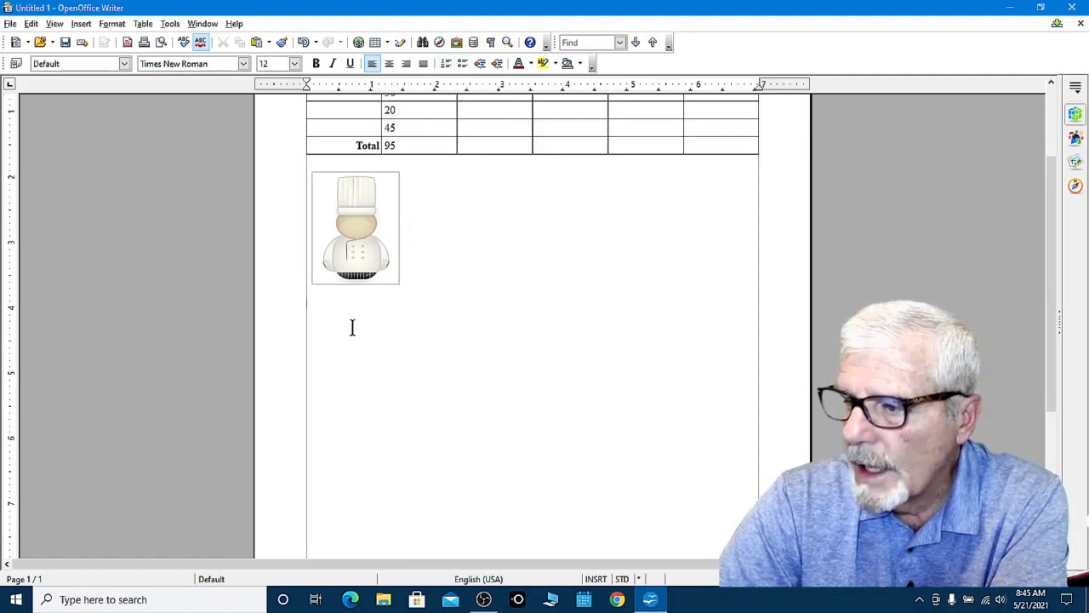
pyautogui.write('gguyt')
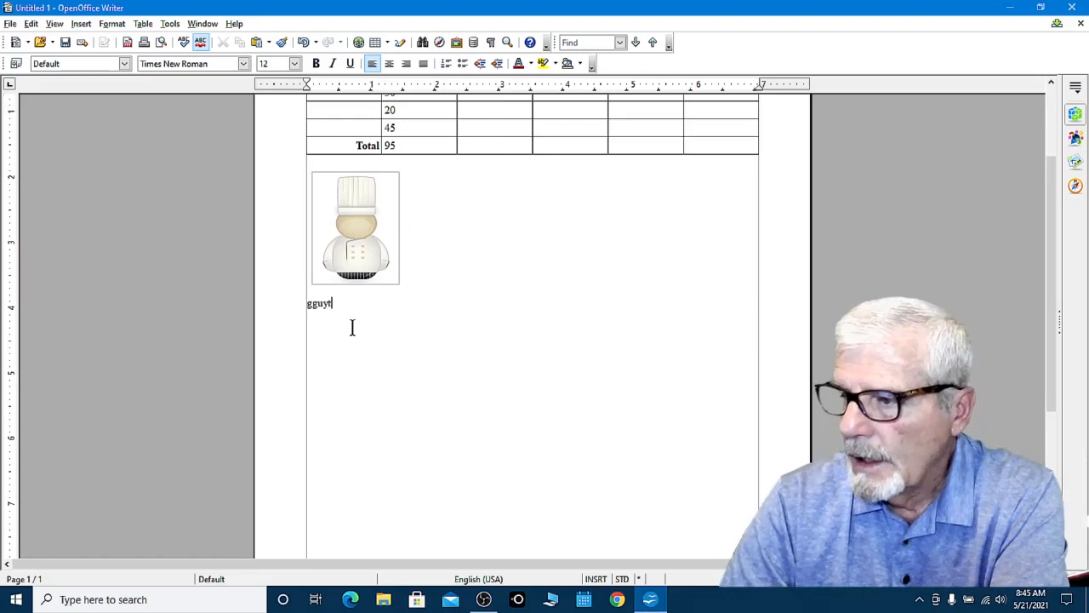
pyautogui.write('uytyutuytuyttyu')
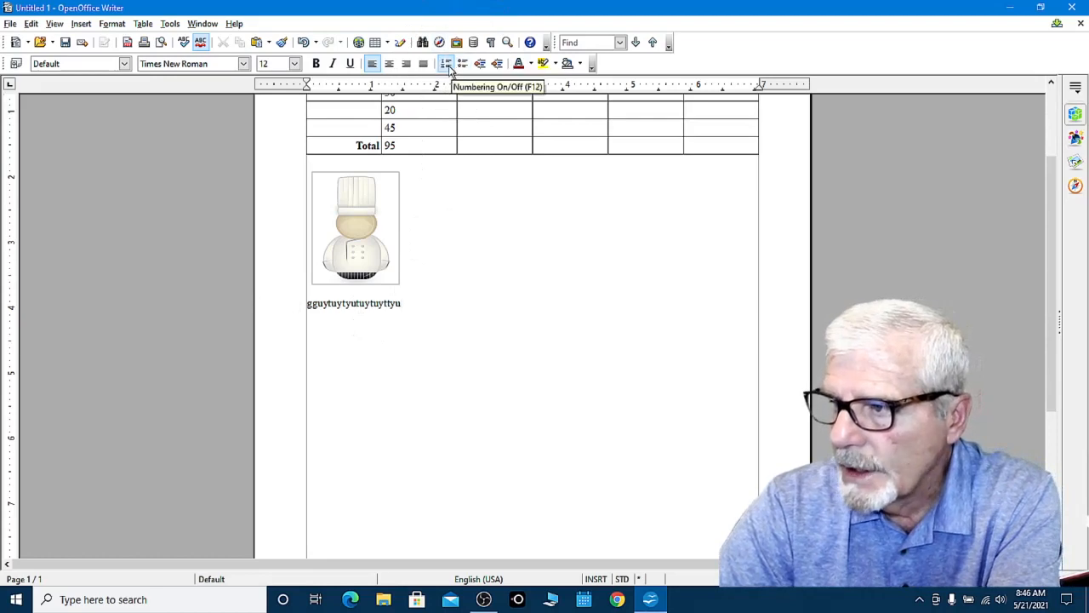
pyautogui.click(443, 65)
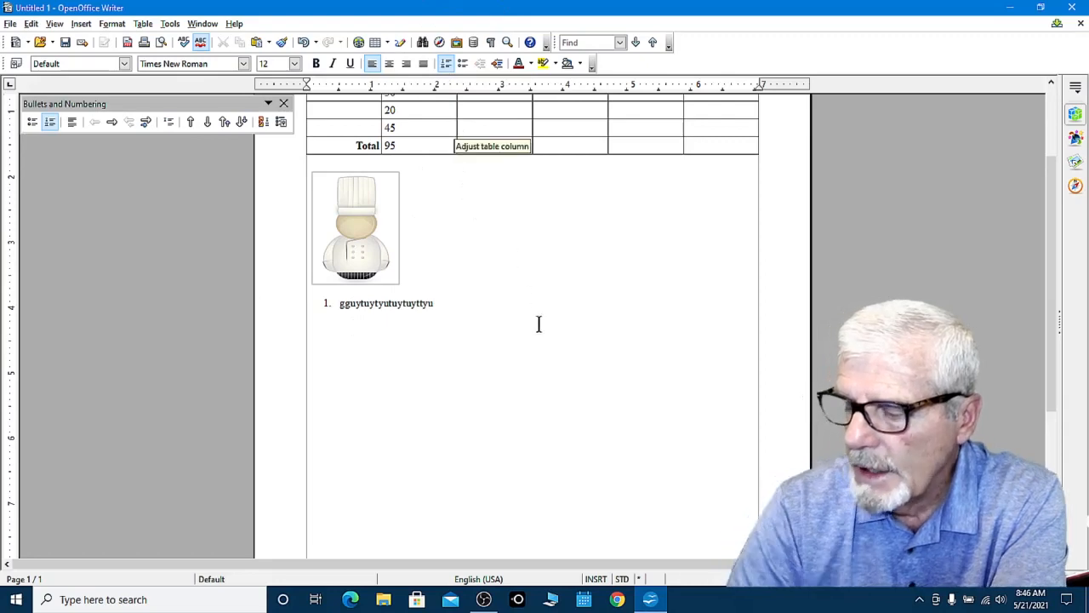
# - Start a second list item, switch it from numbering to a bullet, and end the list at that empty item
pyautogui.press('Return')
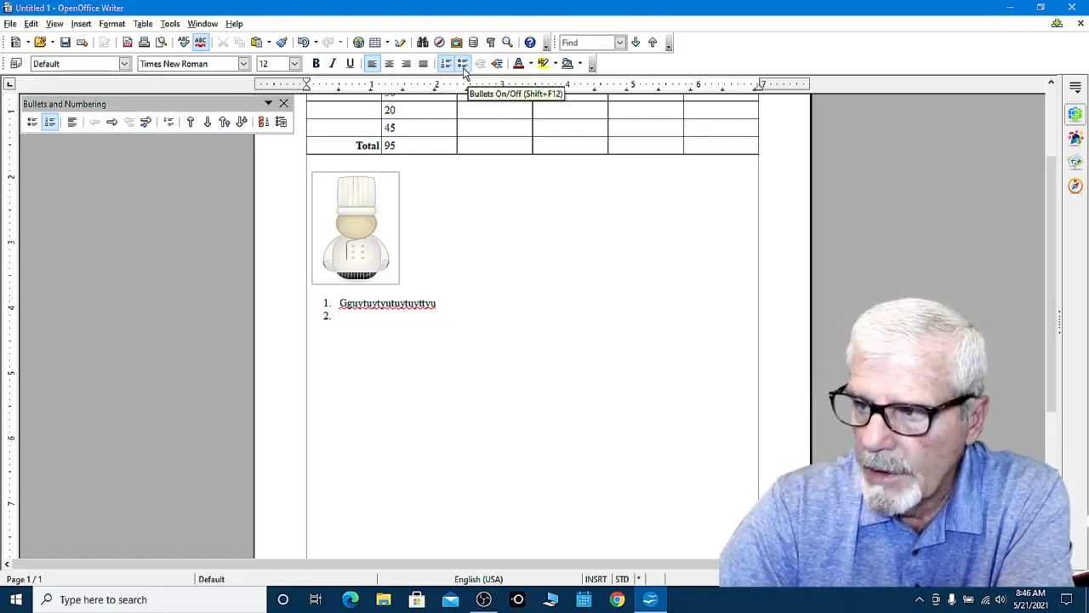
pyautogui.click(462, 65)
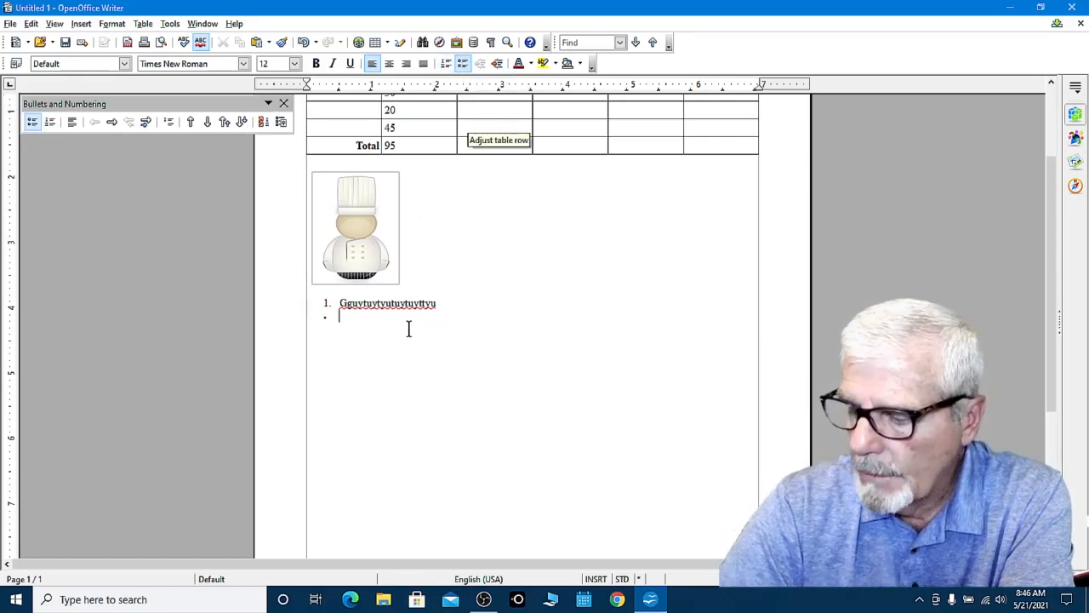
pyautogui.press('Return')
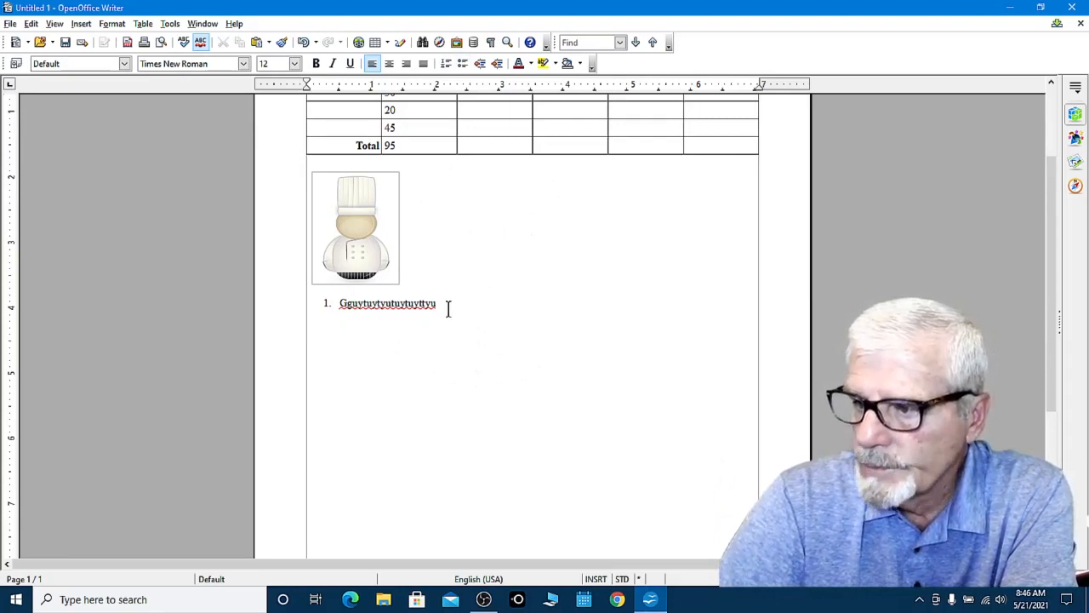
# - Change the font color of the numbered line's text to orange
pyautogui.click(532, 65)
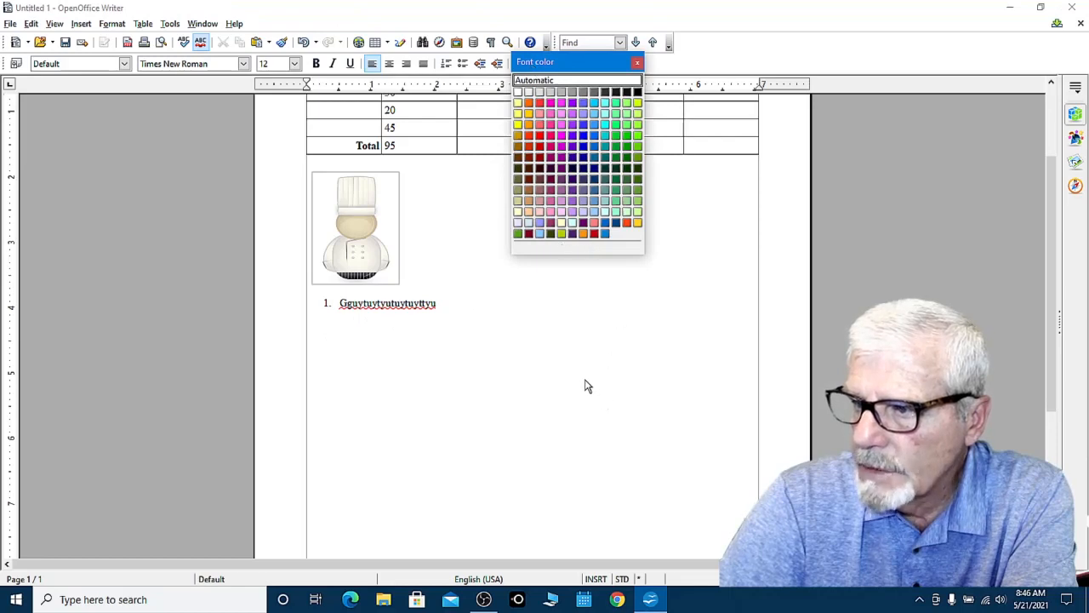
pyautogui.click(560, 368)
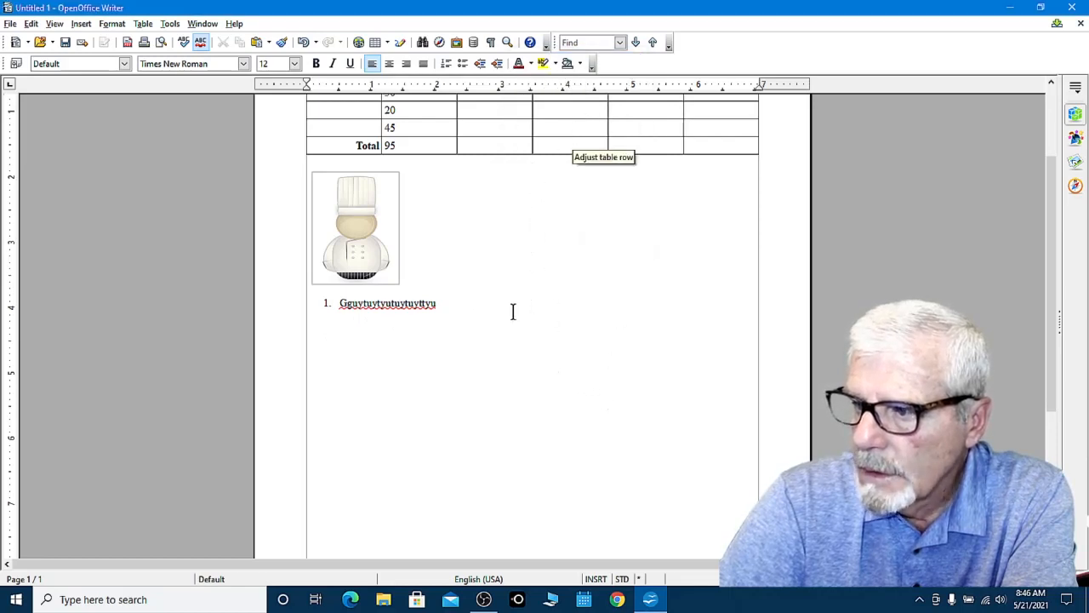
pyautogui.moveTo(340, 304); pyautogui.dragTo(445, 305)
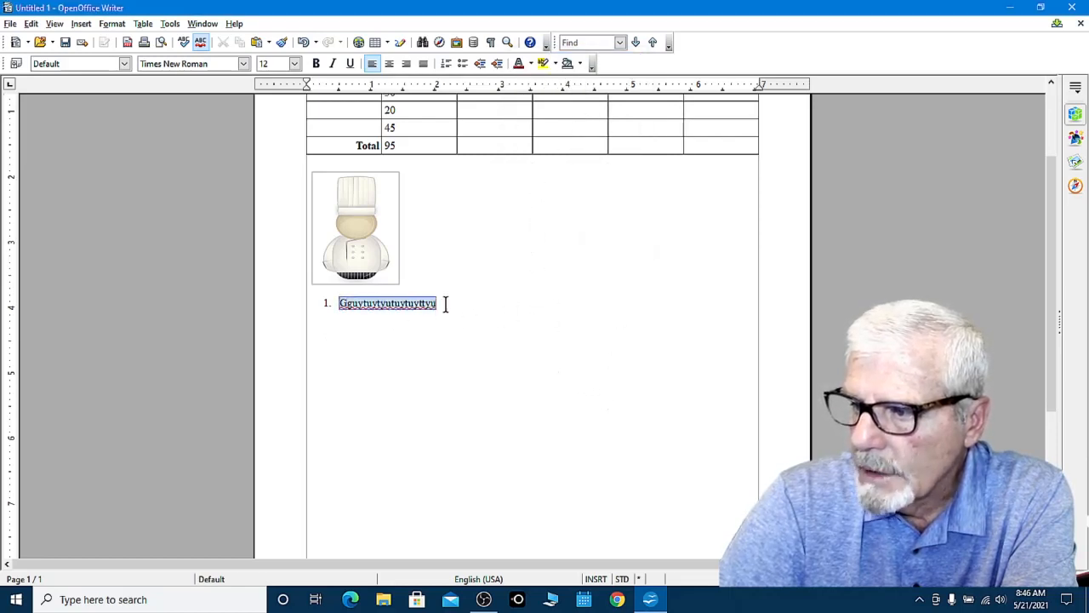
pyautogui.click(531, 65)
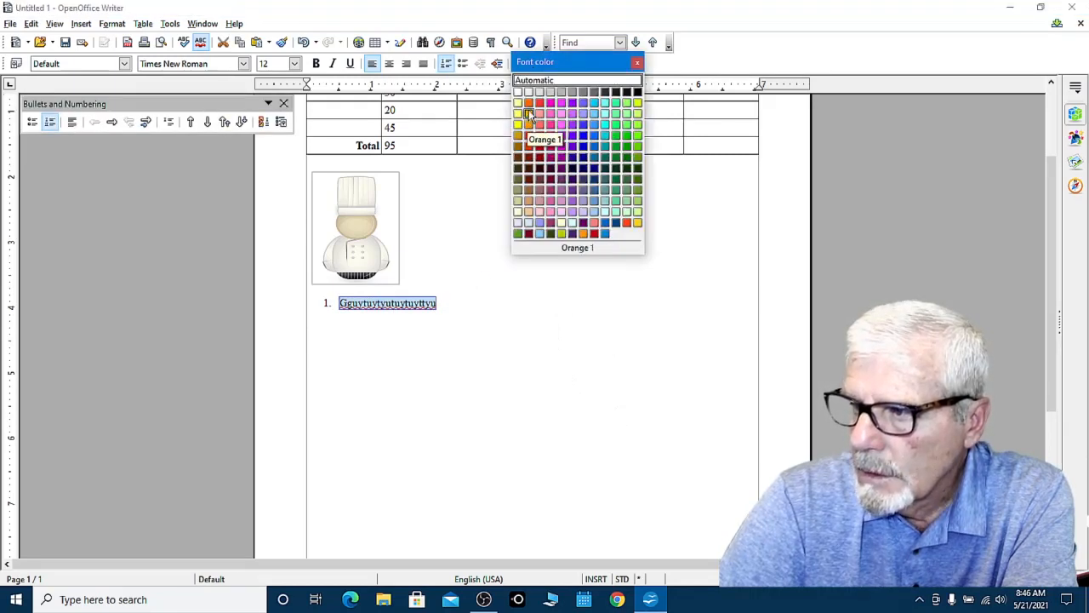
pyautogui.click(528, 103)
pyautogui.click(536, 331)
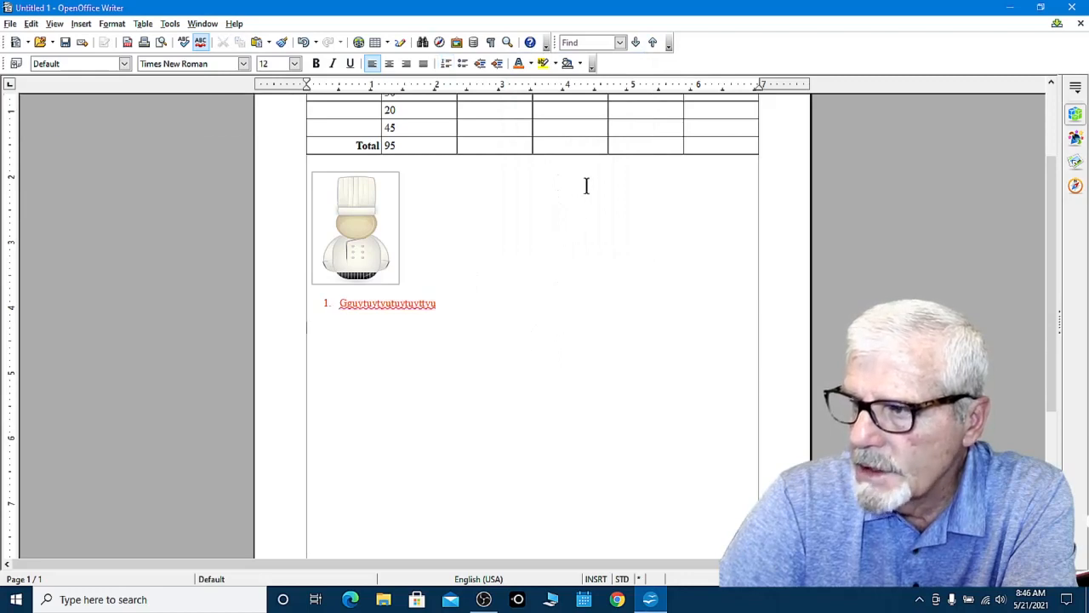
# - Highlight the text of the numbered line in yellow
pyautogui.click(556, 66)
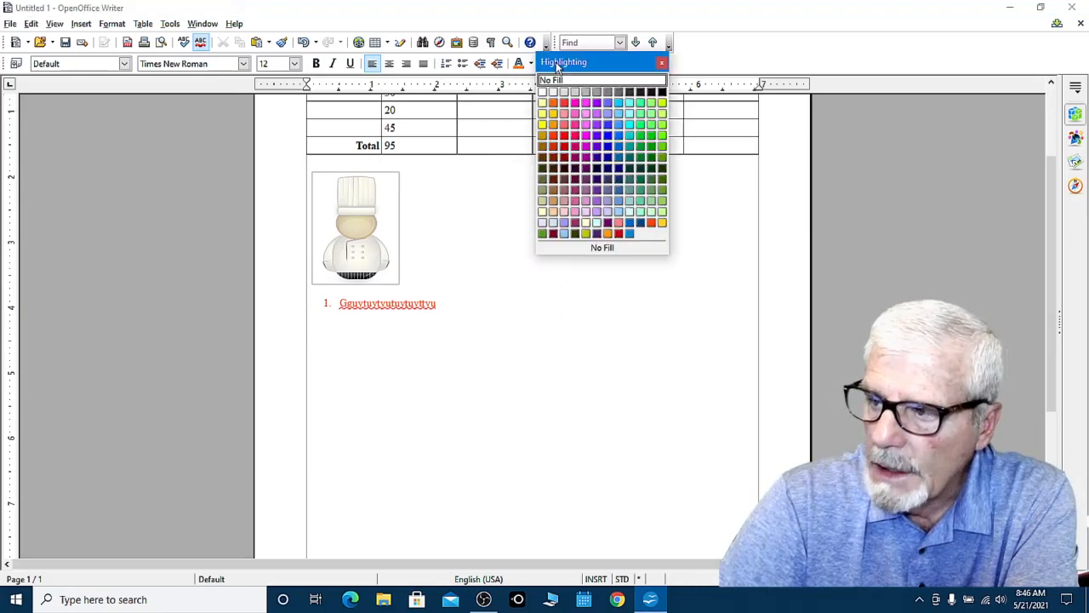
pyautogui.click(544, 113)
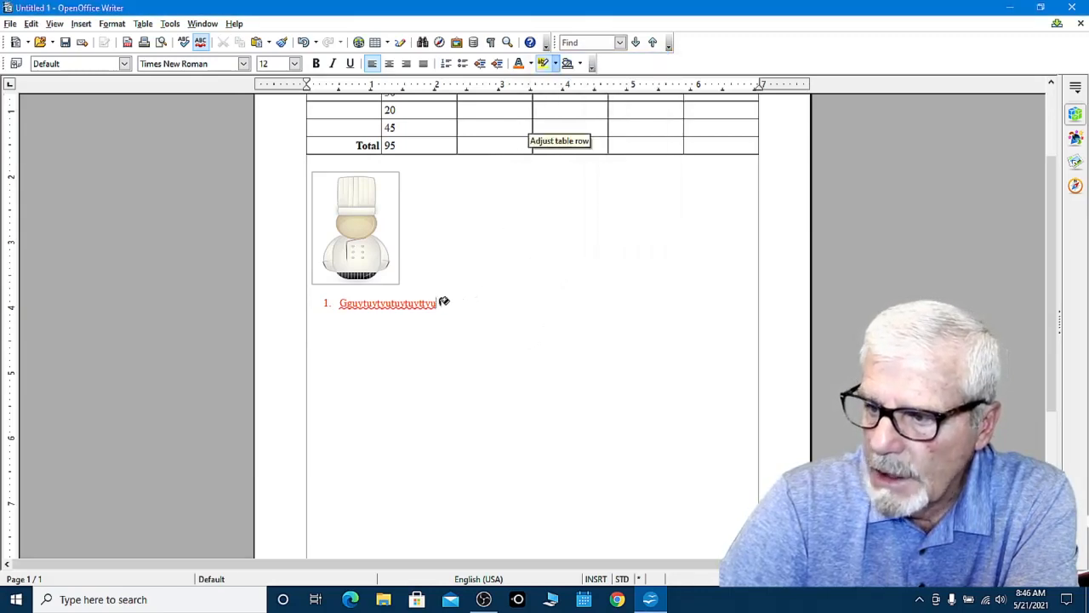
pyautogui.moveTo(442, 300)
pyautogui.mouseDown()
pyautogui.moveTo(325, 294)
pyautogui.moveTo(332, 303)
pyautogui.mouseUp()
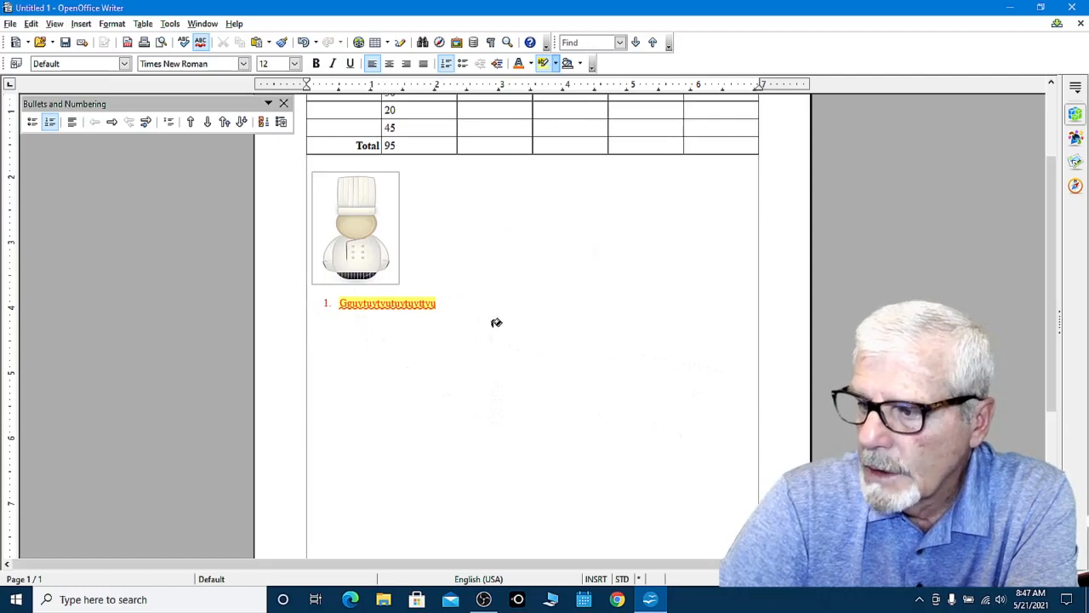
# - Give the numbered paragraph a dark gray background color
pyautogui.scroll(3, 497, 318)
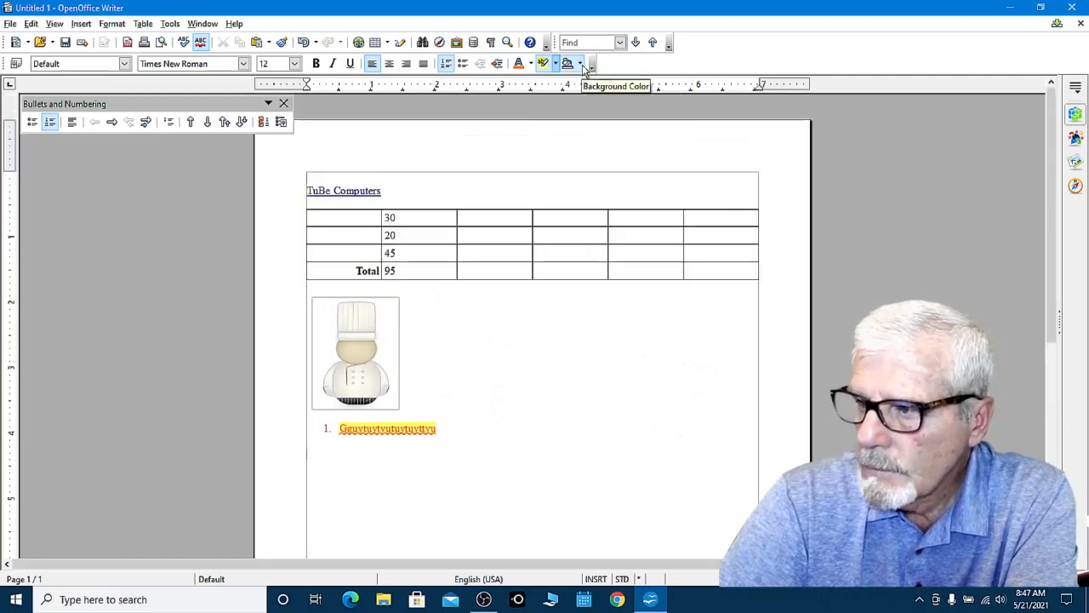
pyautogui.click(581, 65)
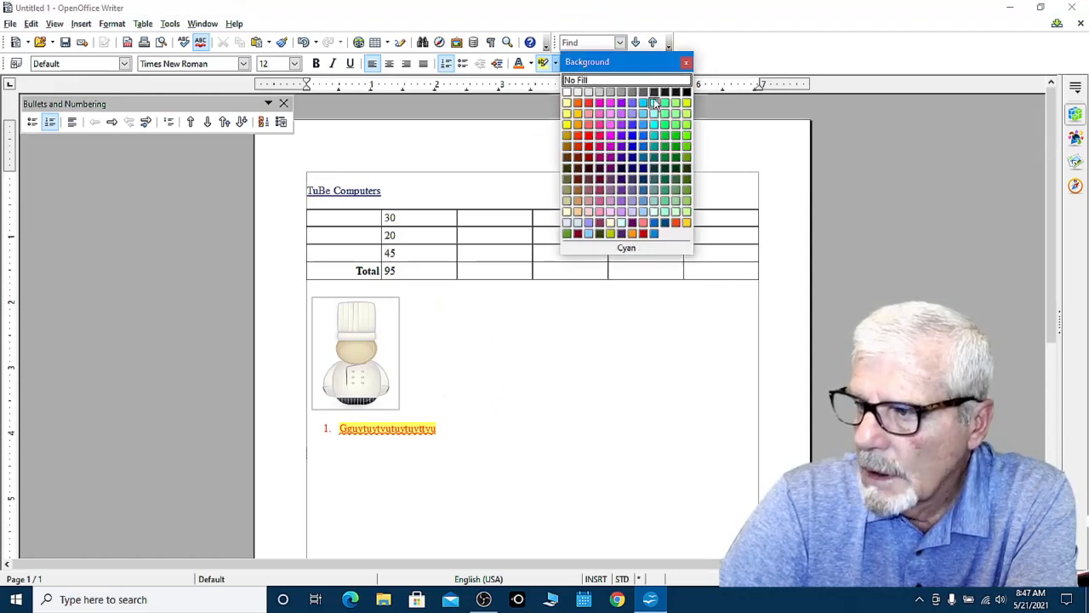
pyautogui.click(654, 94)
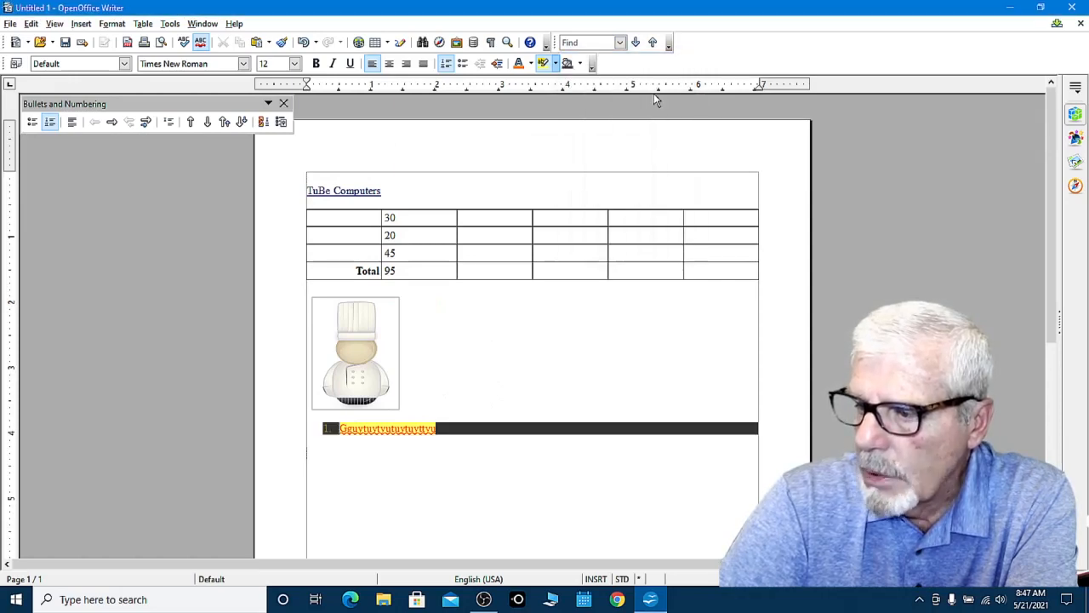
pyautogui.click(393, 461)
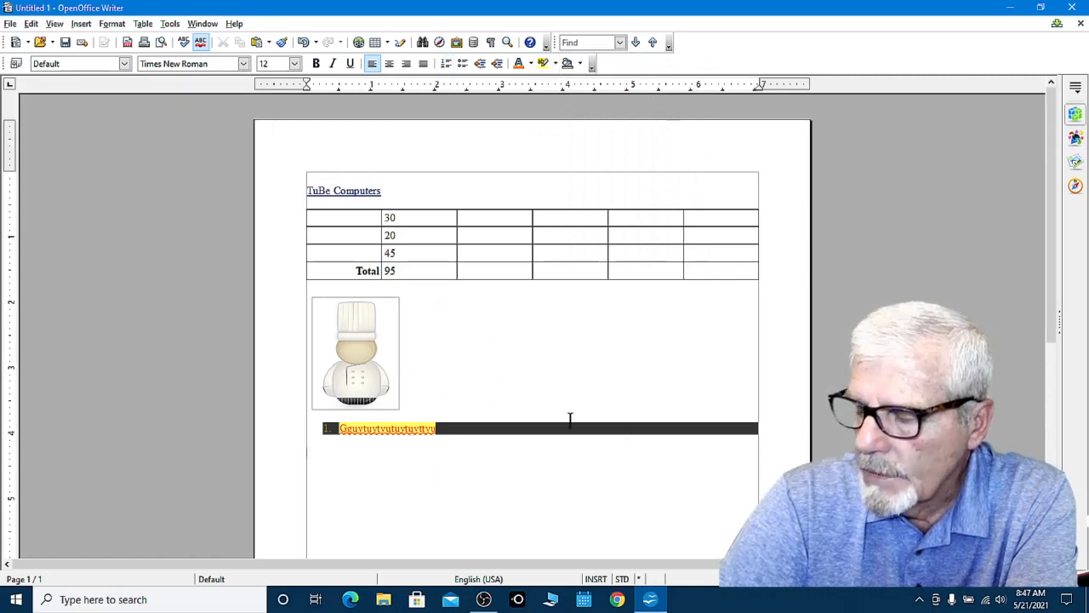
# - Fill the empty table cell just after the summed total in the Total row with a yellow background
pyautogui.click(519, 269)
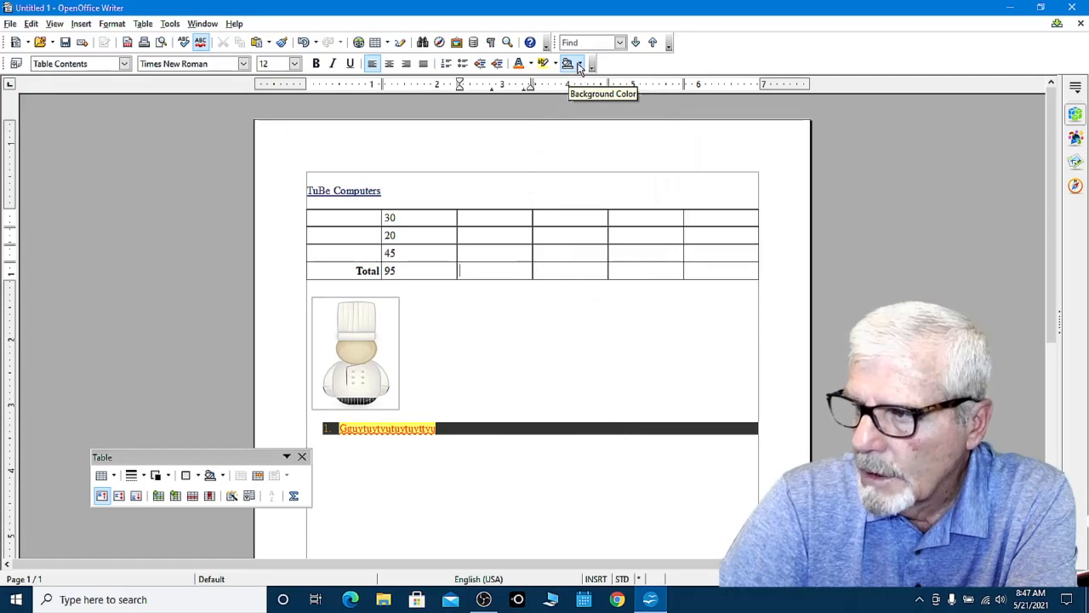
pyautogui.click(578, 65)
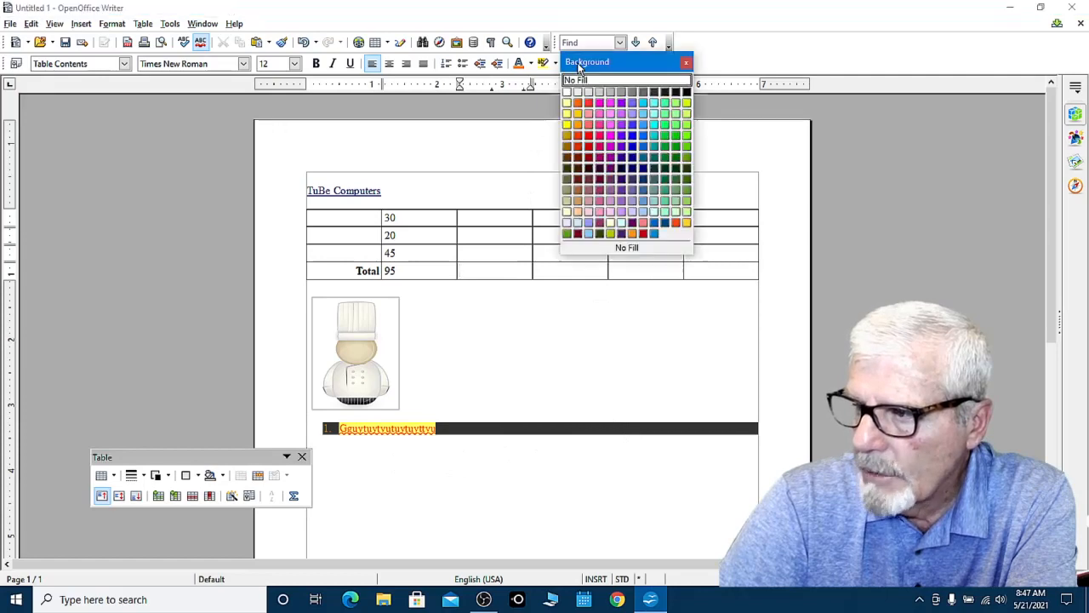
pyautogui.click(567, 125)
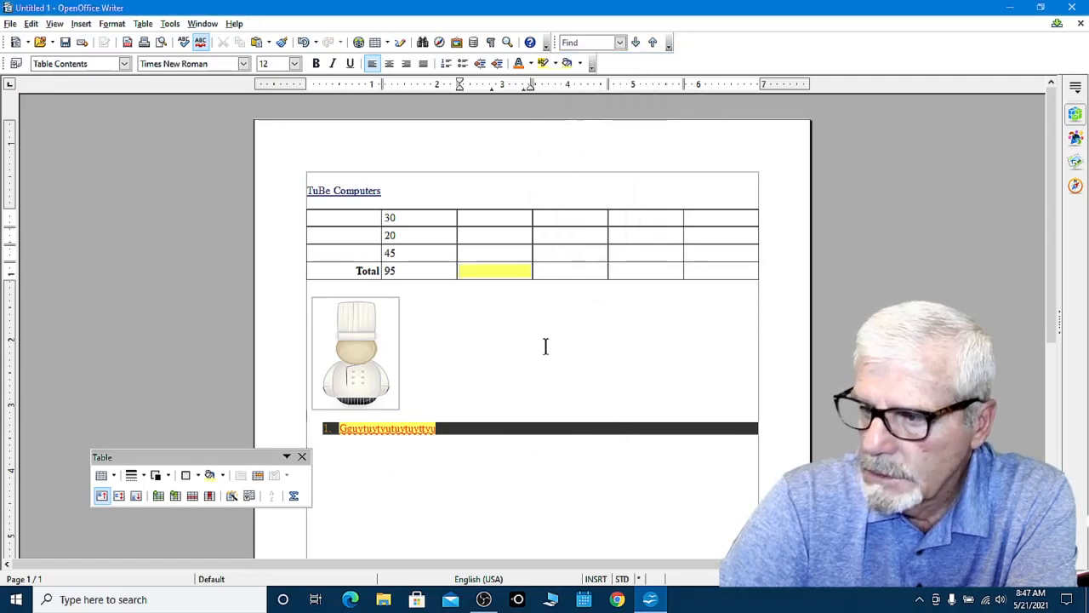
pyautogui.click(658, 346)
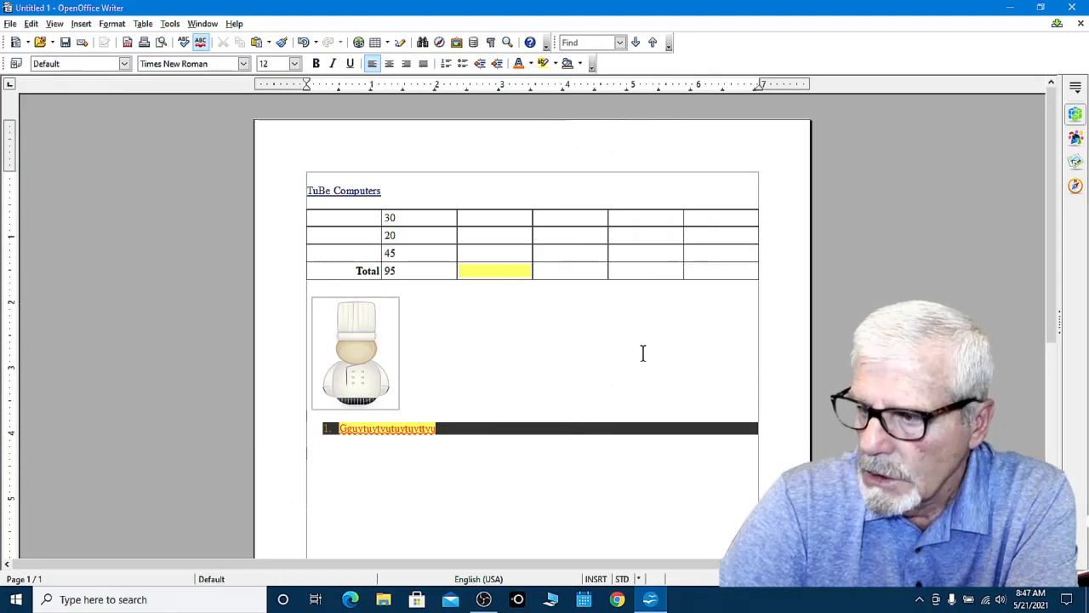